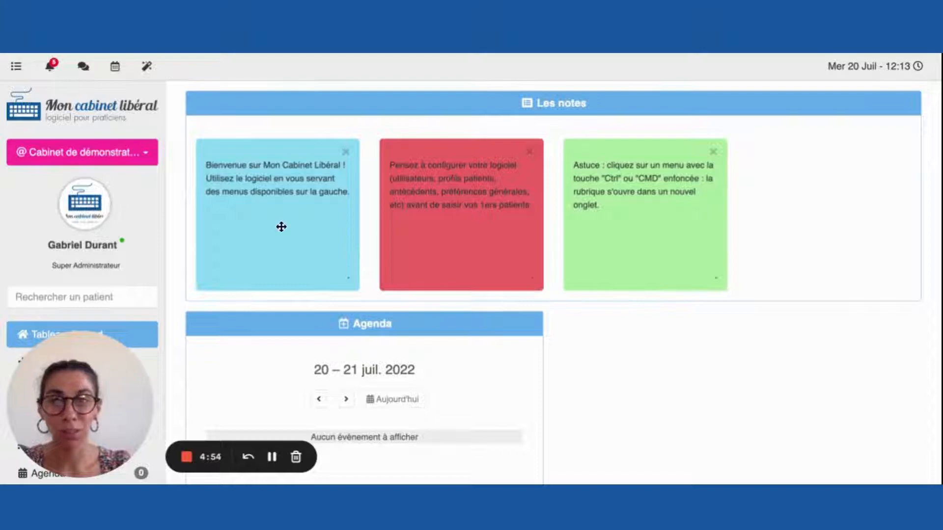
Open the Prestations page in the practice's configuration
{"action": "scroll", "coordinate": [122, 267], "scroll_direction": "down", "scroll_amount": 3}
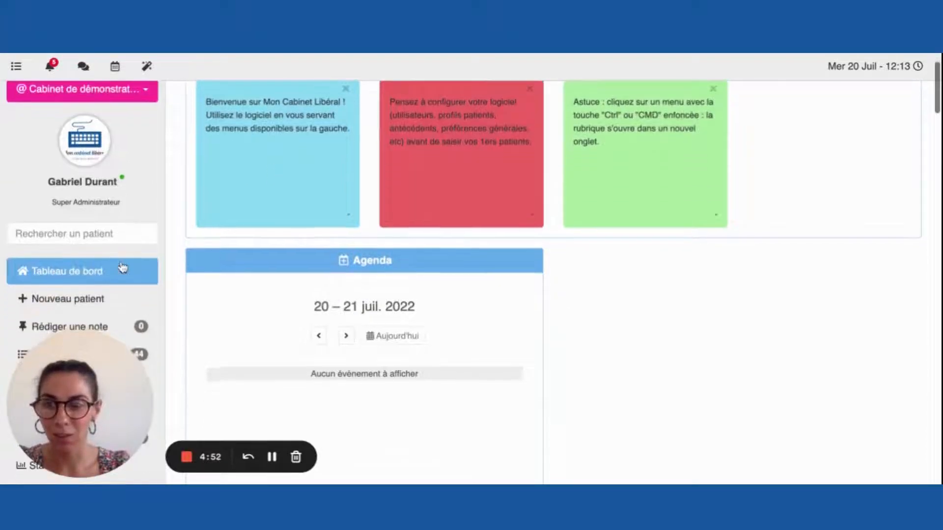
{"action": "scroll", "coordinate": [122, 266], "scroll_direction": "down", "scroll_amount": 5}
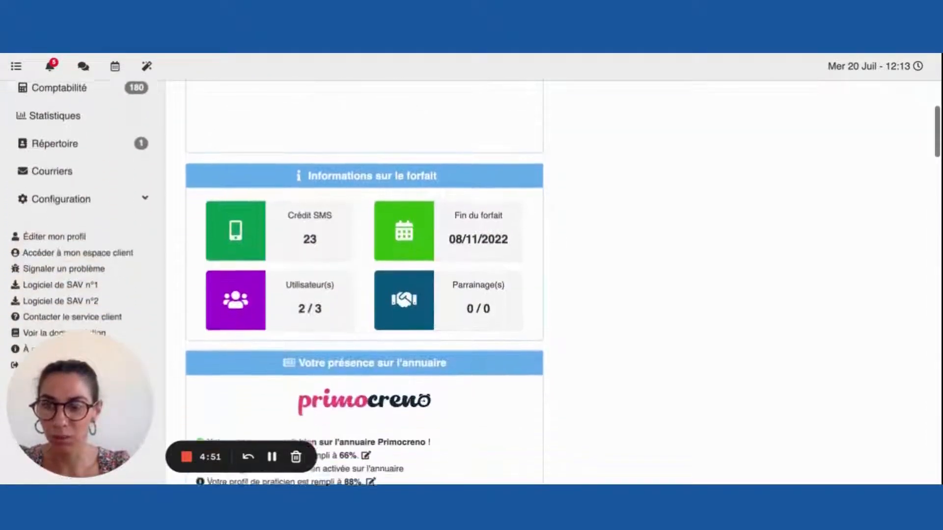
{"action": "left_click", "coordinate": [119, 207]}
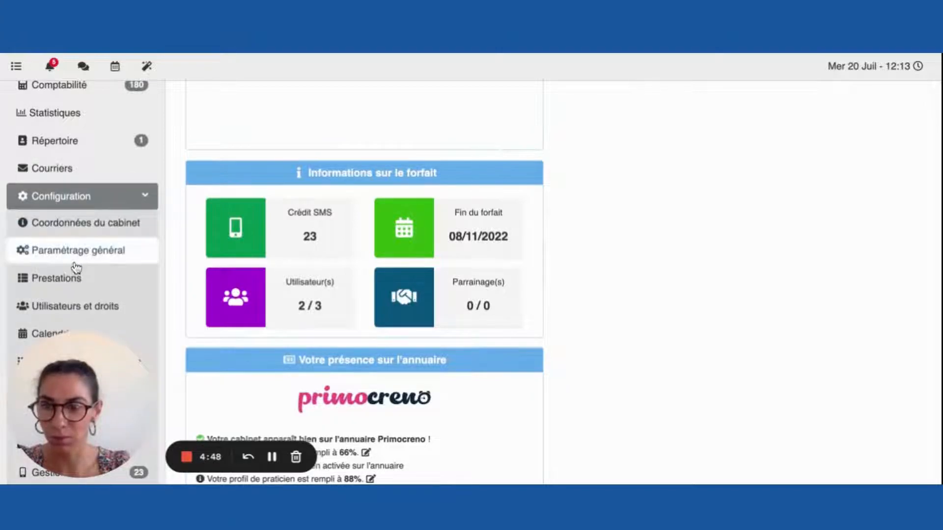
{"action": "left_click", "coordinate": [70, 290]}
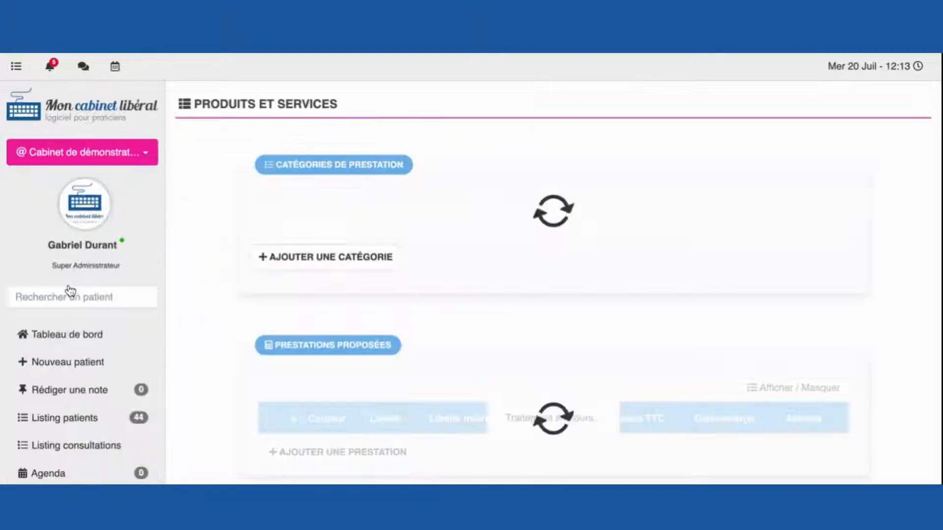
Open the "Consultation femme enceinte" service for editing from the list of offered services
{"action": "scroll", "coordinate": [479, 261], "scroll_direction": "down", "scroll_amount": 5}
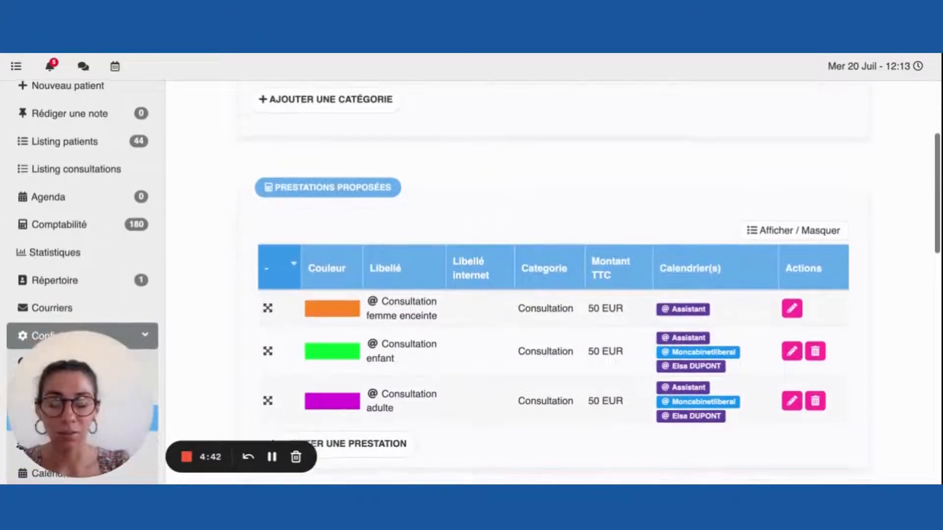
{"action": "scroll", "coordinate": [396, 174], "scroll_direction": "down", "scroll_amount": 1}
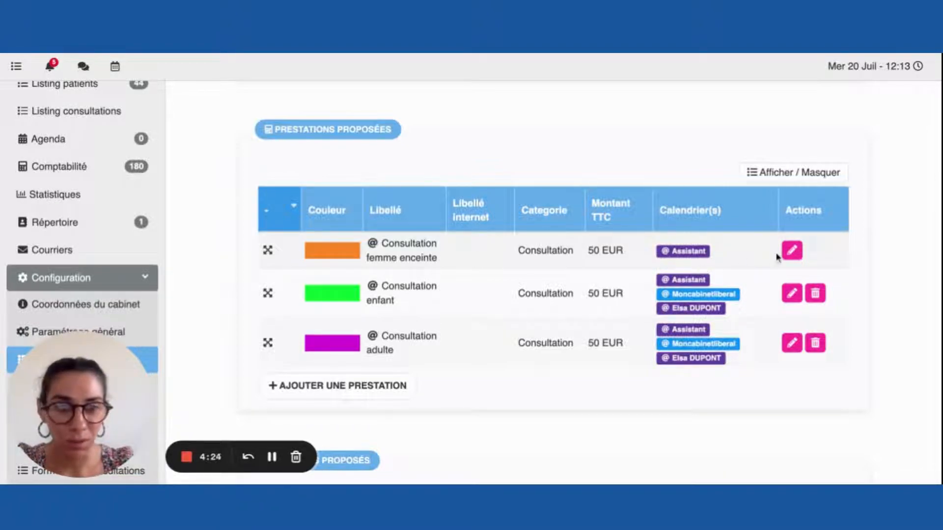
{"action": "left_click", "coordinate": [791, 252]}
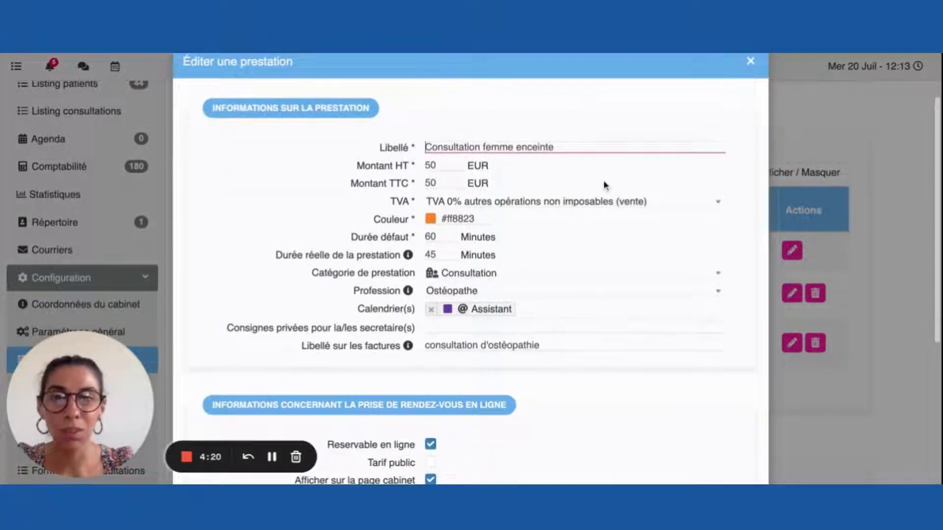
Check which TVA rates are available for the service, keeping the current choice
{"action": "scroll", "coordinate": [608, 185], "scroll_direction": "down", "scroll_amount": 2}
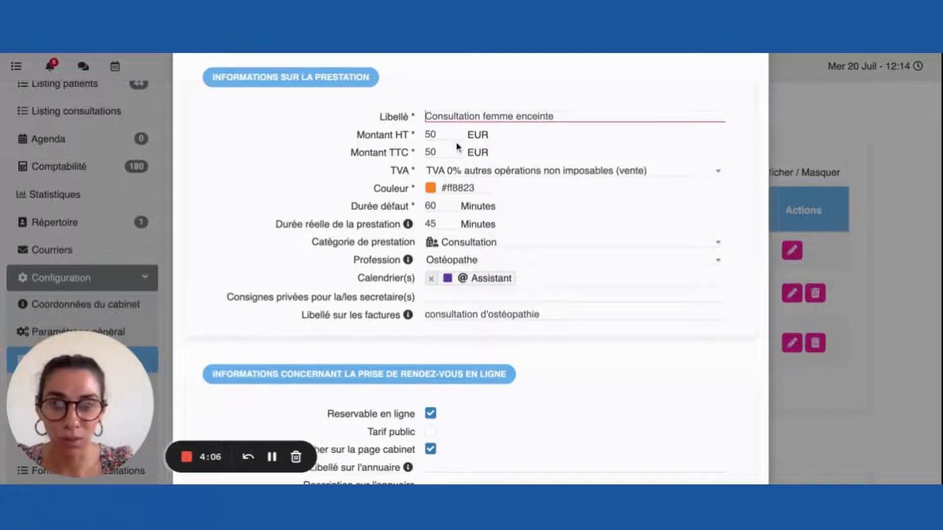
{"action": "left_click", "coordinate": [670, 175]}
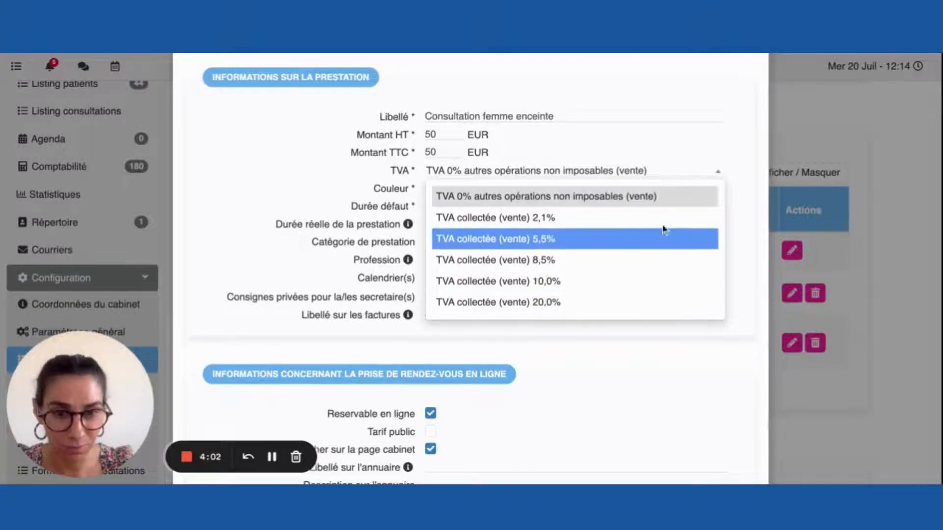
{"action": "left_click", "coordinate": [674, 176]}
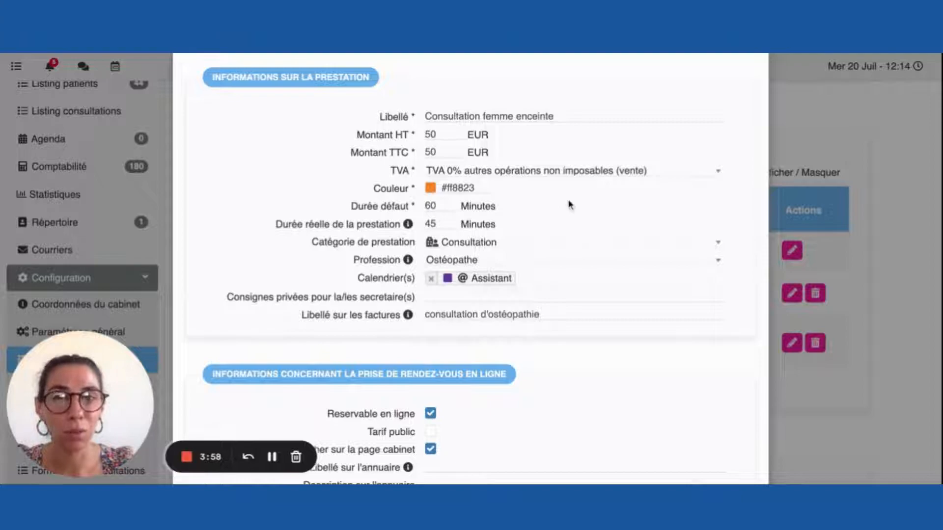
Look through the available service categories and professions, leaving both selections as they are
{"action": "scroll", "coordinate": [570, 204], "scroll_direction": "down", "scroll_amount": 1}
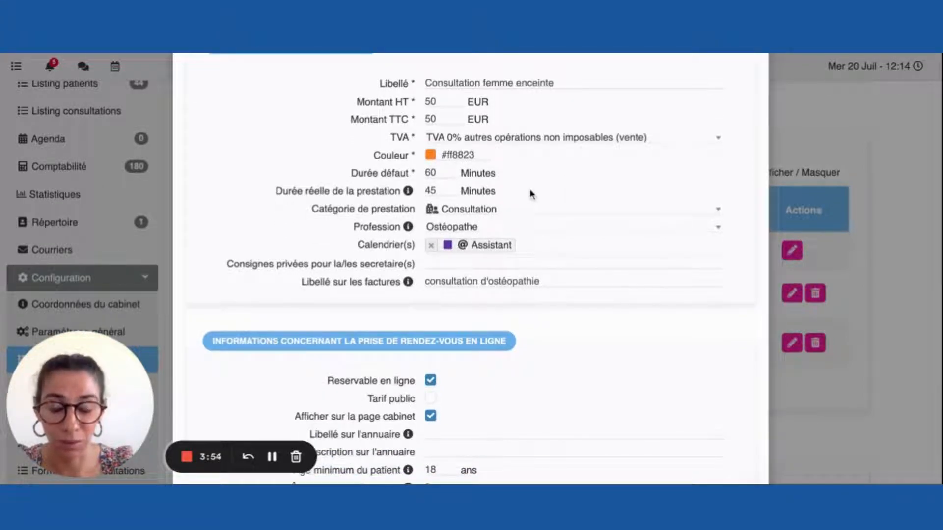
{"action": "left_click", "coordinate": [563, 212]}
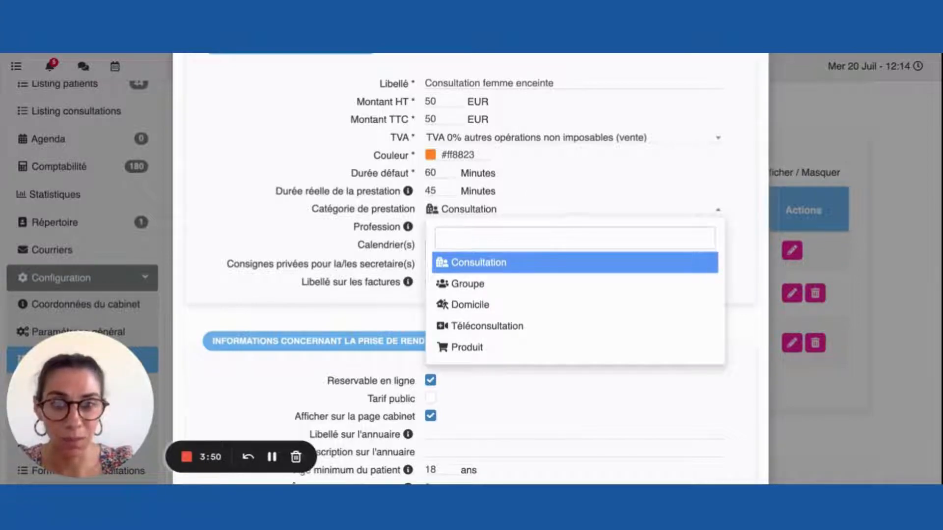
{"action": "left_click", "coordinate": [642, 217]}
{"action": "left_click", "coordinate": [644, 217]}
{"action": "left_click", "coordinate": [644, 217]}
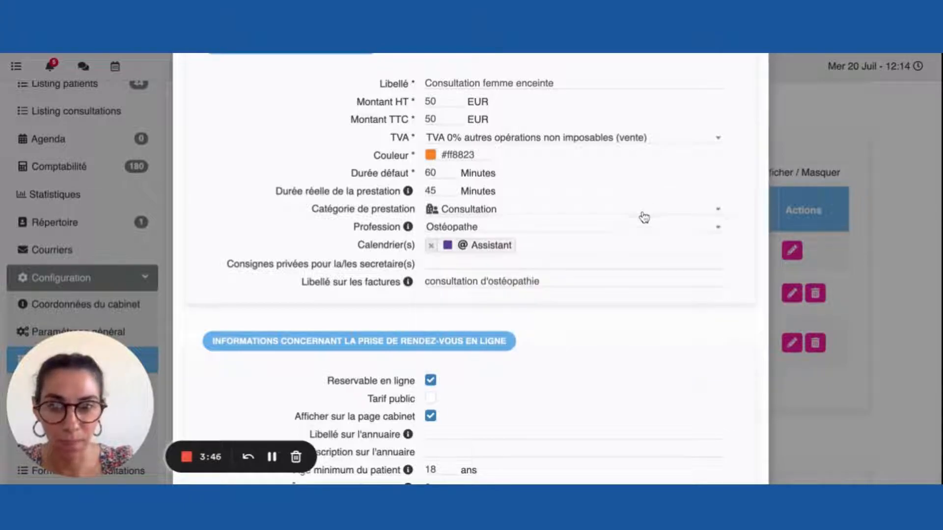
{"action": "left_click", "coordinate": [629, 230]}
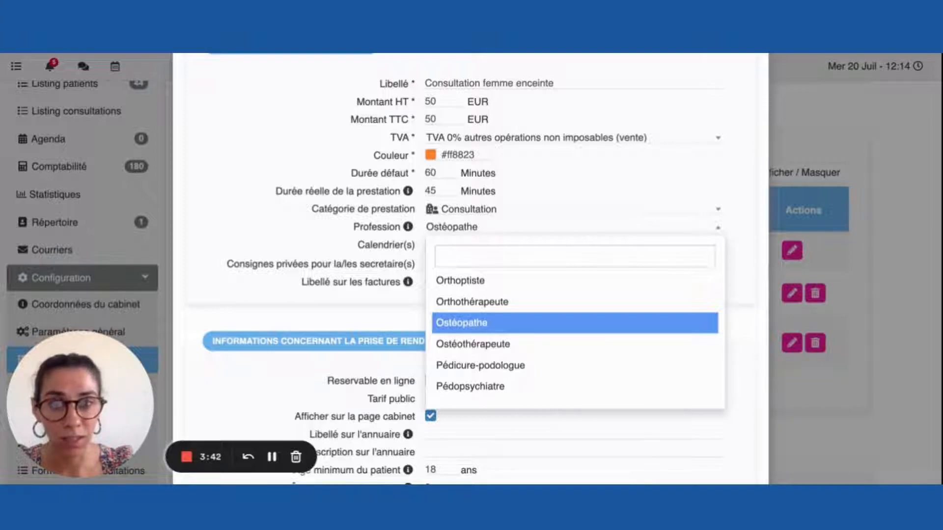
{"action": "key", "text": "Escape"}
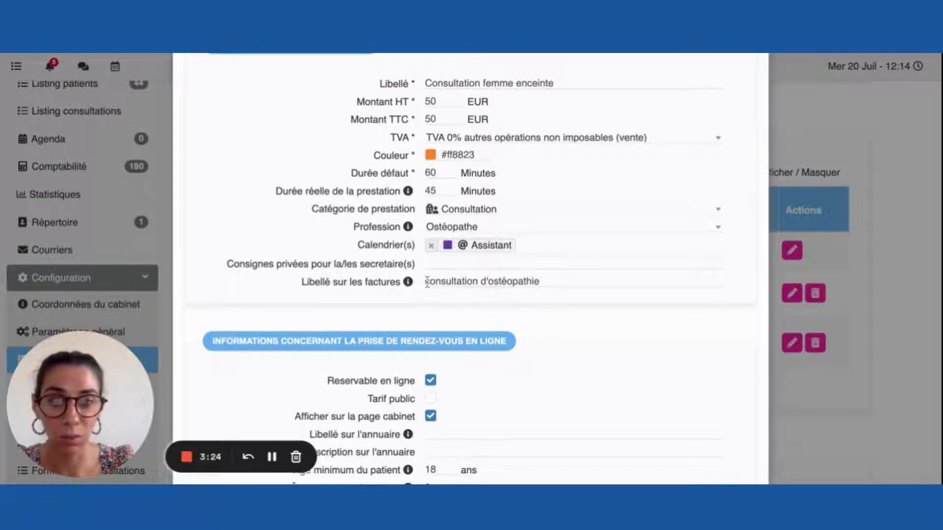
Review the service's invoice label and online booking settings, and save the service
{"action": "left_click_drag", "start_coordinate": [426, 283], "coordinate": [540, 283]}
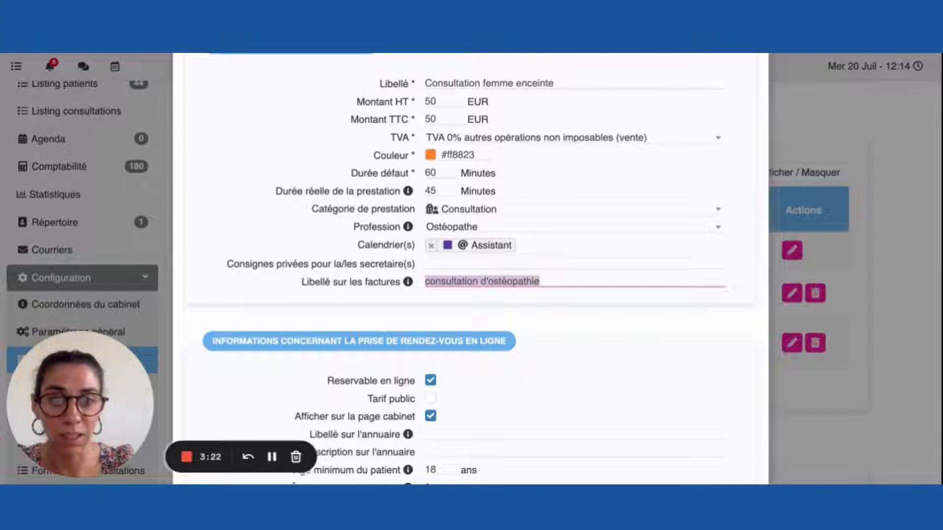
{"action": "left_click", "coordinate": [540, 282]}
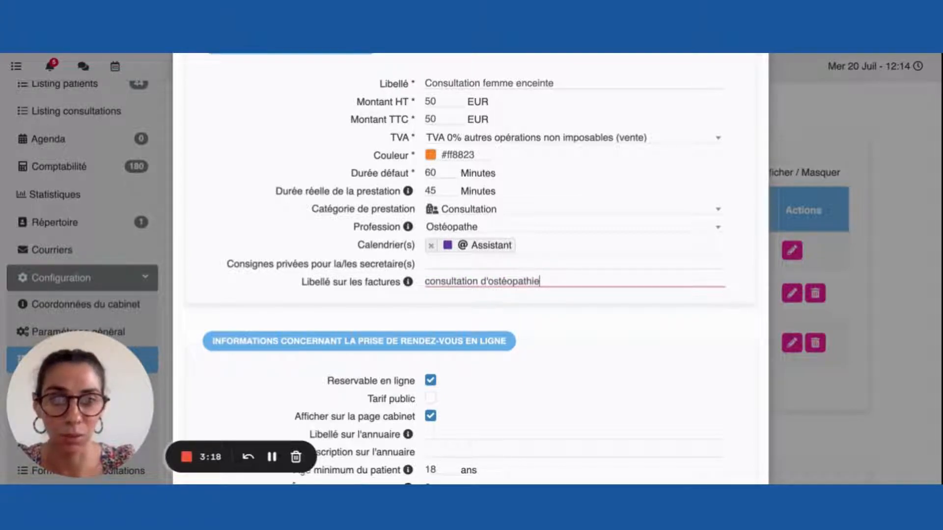
{"action": "scroll", "coordinate": [559, 219], "scroll_direction": "down", "scroll_amount": 5}
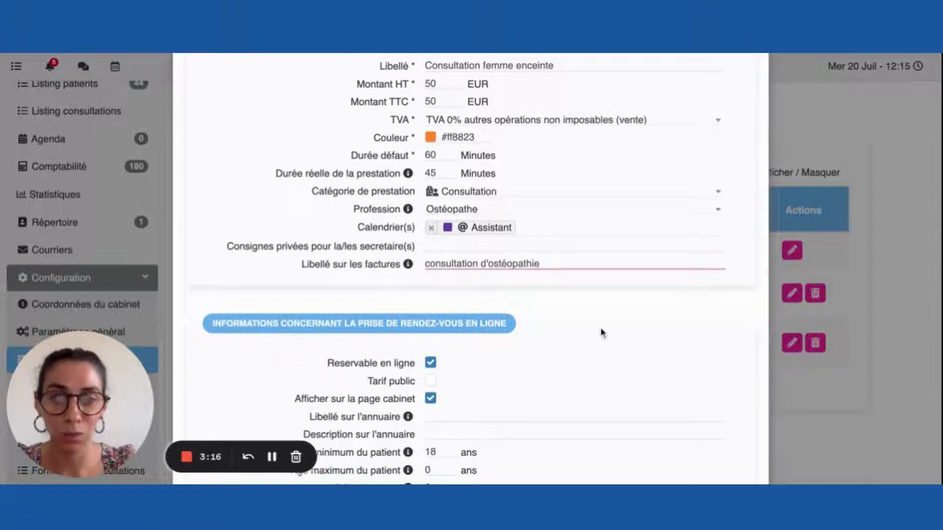
{"action": "scroll", "coordinate": [602, 332], "scroll_direction": "down", "scroll_amount": 2}
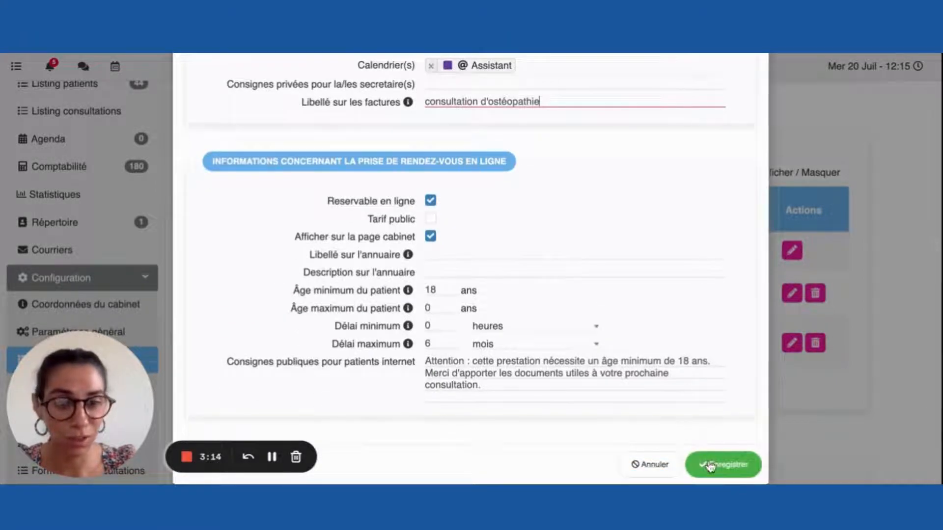
{"action": "left_click", "coordinate": [707, 465]}
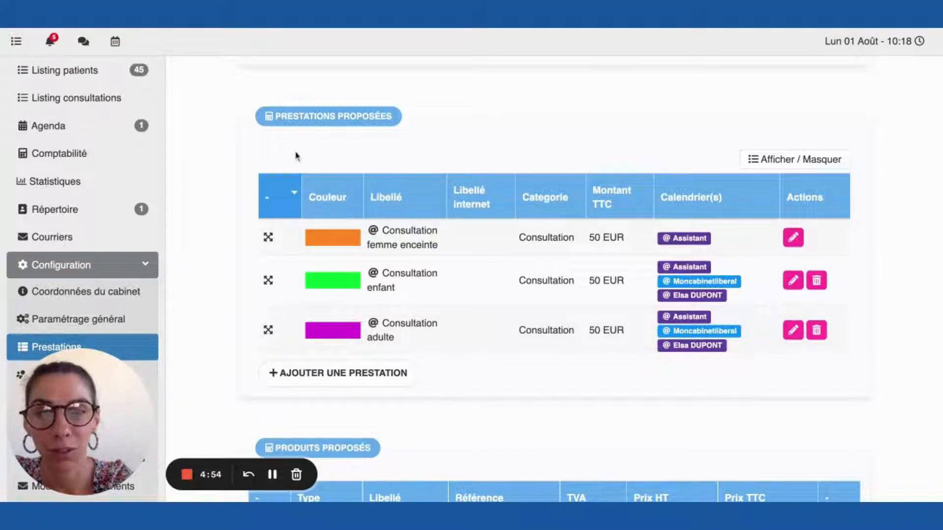
Open the Modèles de documents page in the configuration
{"action": "scroll", "coordinate": [89, 240], "scroll_direction": "down", "scroll_amount": 2}
{"action": "scroll", "coordinate": [89, 241], "scroll_direction": "down", "scroll_amount": 3}
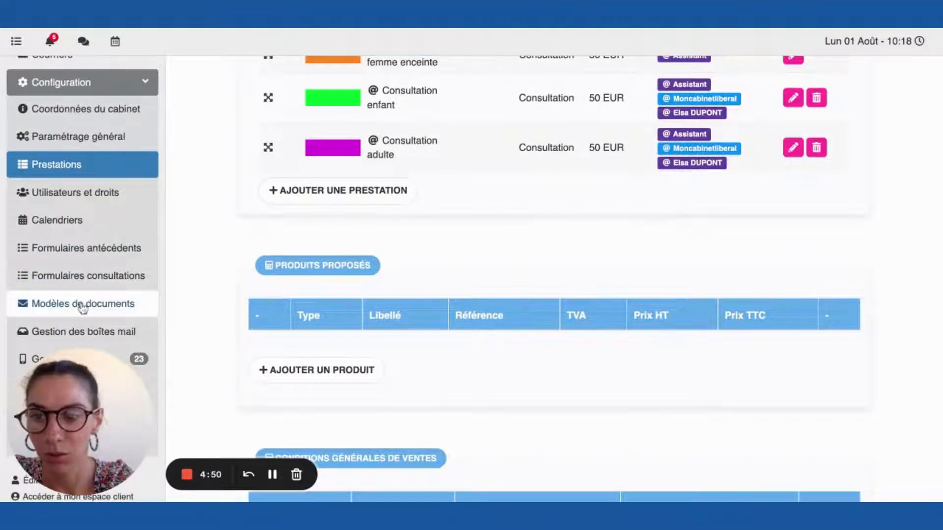
{"action": "left_click", "coordinate": [82, 308]}
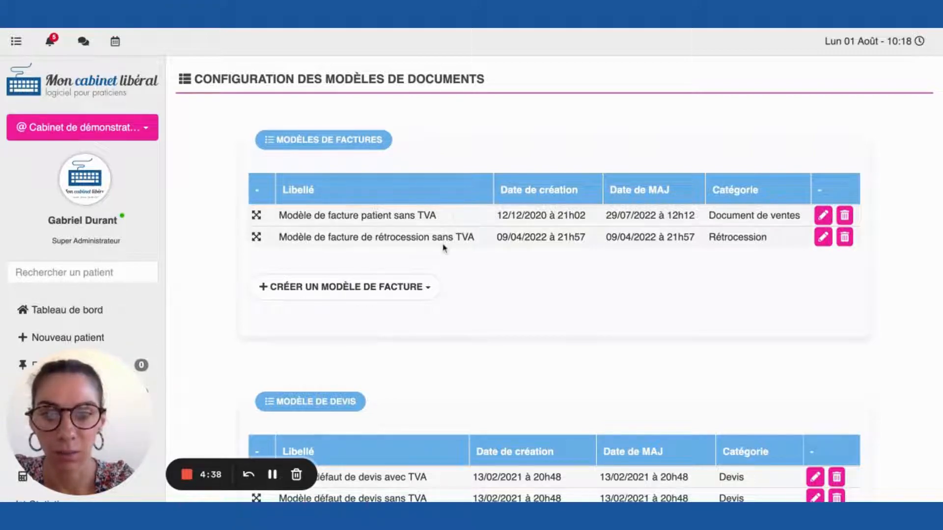
Open the invoice template "Modèle de facture patient sans TVA" for editing
{"action": "scroll", "coordinate": [444, 248], "scroll_direction": "down", "scroll_amount": 1}
{"action": "scroll", "coordinate": [443, 248], "scroll_direction": "down", "scroll_amount": 1}
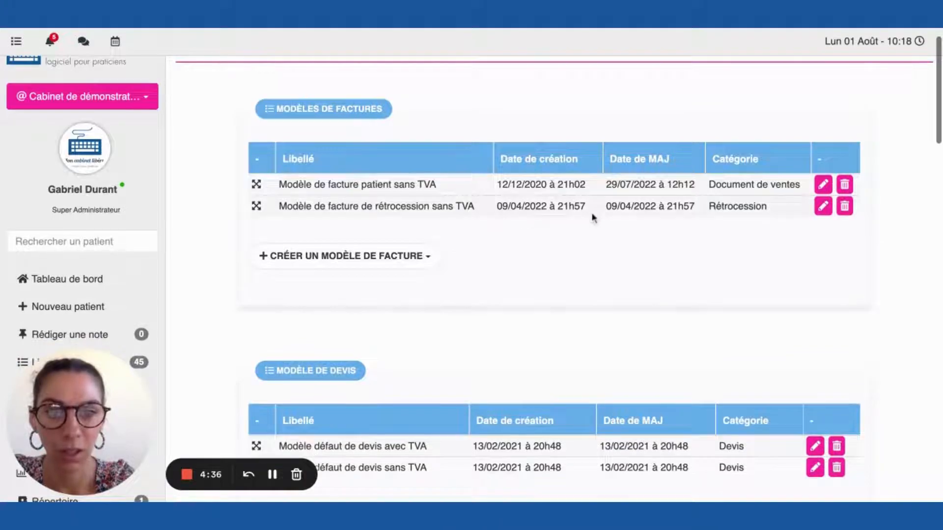
{"action": "left_click", "coordinate": [823, 186]}
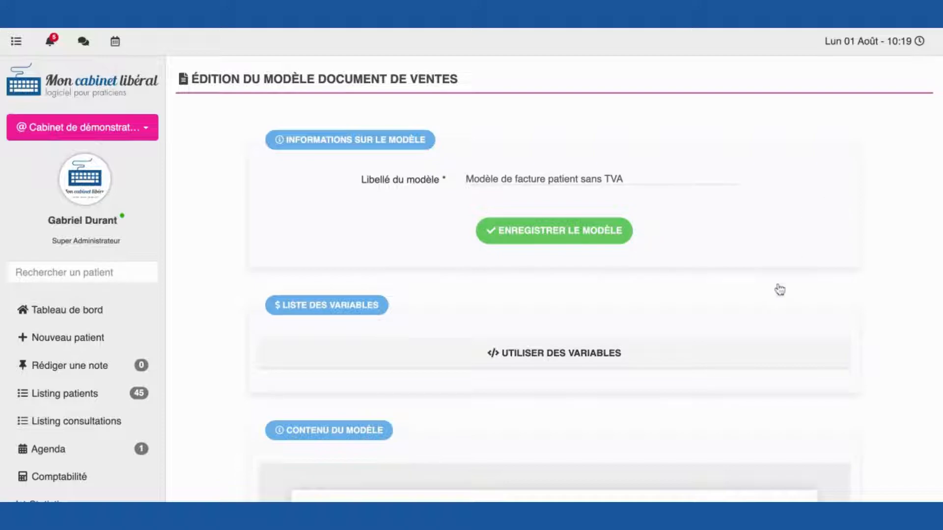
Examine the layout and variables in the invoice template's content, from the practice details down to the signature
{"action": "scroll", "coordinate": [780, 290], "scroll_direction": "down", "scroll_amount": 10}
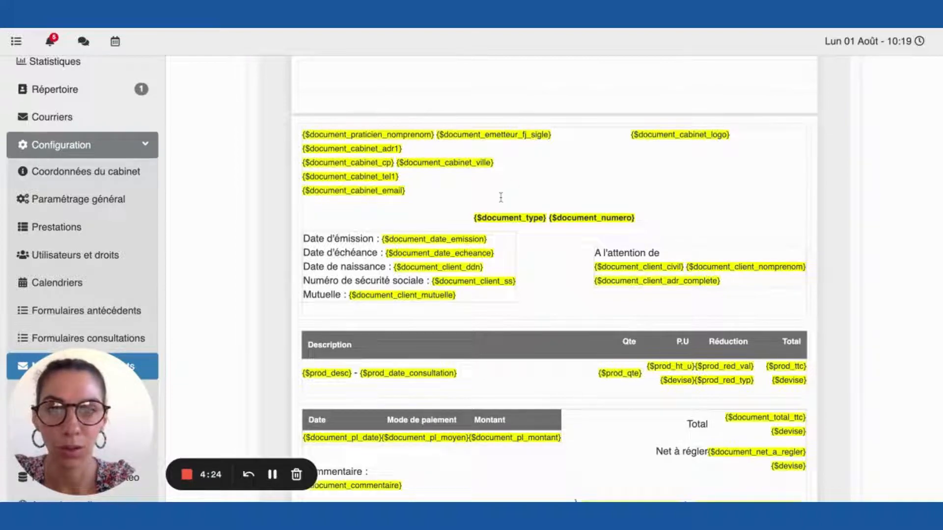
{"action": "scroll", "coordinate": [501, 197], "scroll_direction": "down", "scroll_amount": 2}
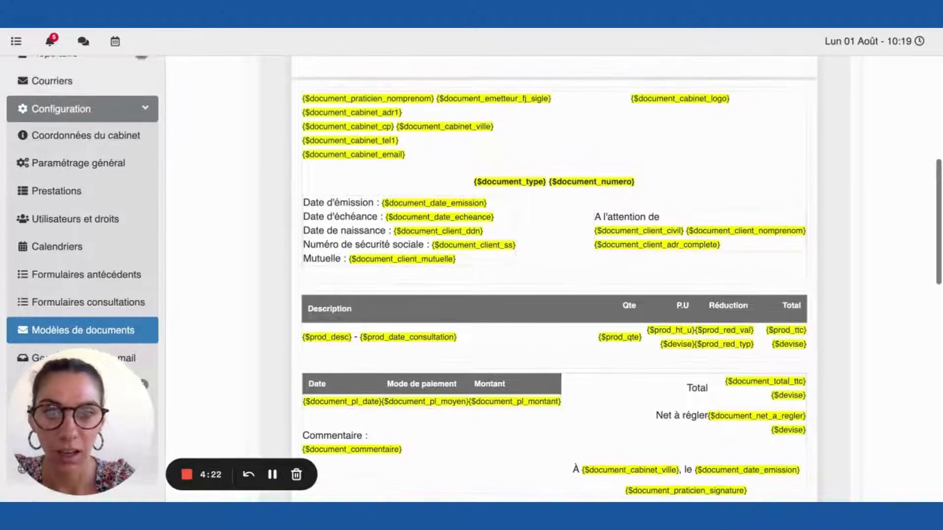
{"action": "scroll", "coordinate": [501, 197], "scroll_direction": "up", "scroll_amount": 1}
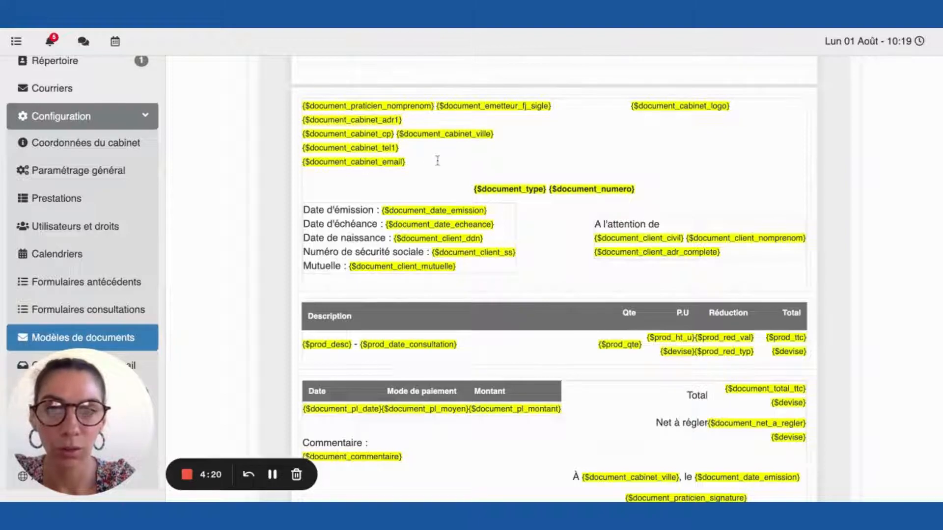
{"action": "scroll", "coordinate": [437, 161], "scroll_direction": "down", "scroll_amount": 3}
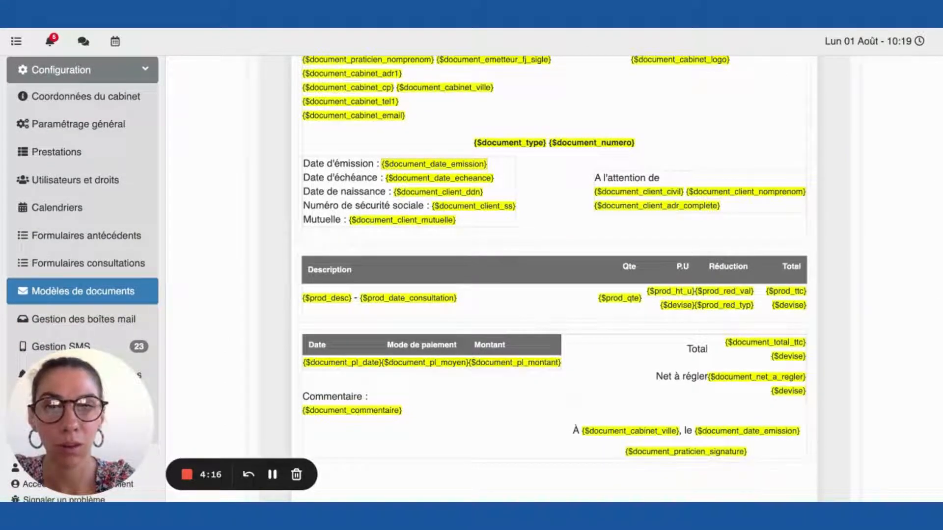
{"action": "scroll", "coordinate": [554, 279], "scroll_direction": "down", "scroll_amount": 3}
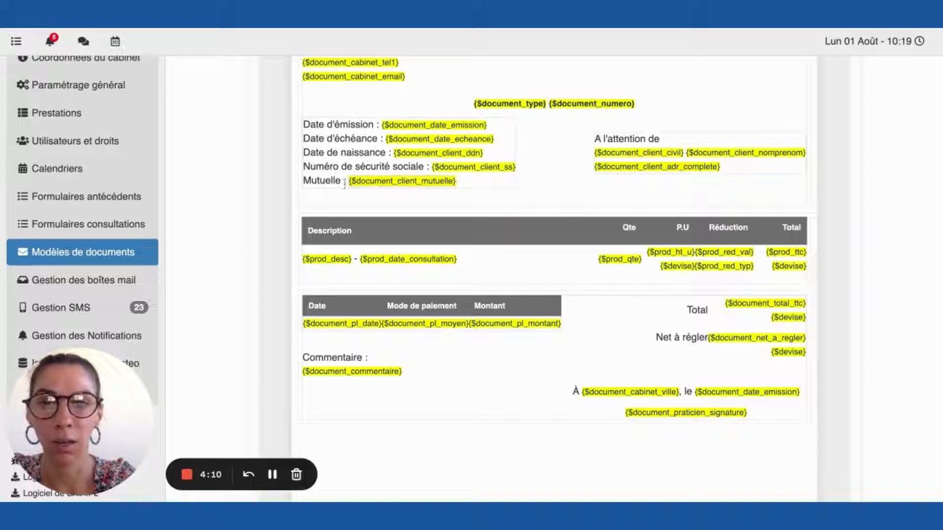
Highlight the Numéro de sécurité sociale and Mutuelle lines in the invoice template, and clear the selection
{"action": "left_click", "coordinate": [463, 181]}
{"action": "triple_click", "coordinate": [464, 181]}
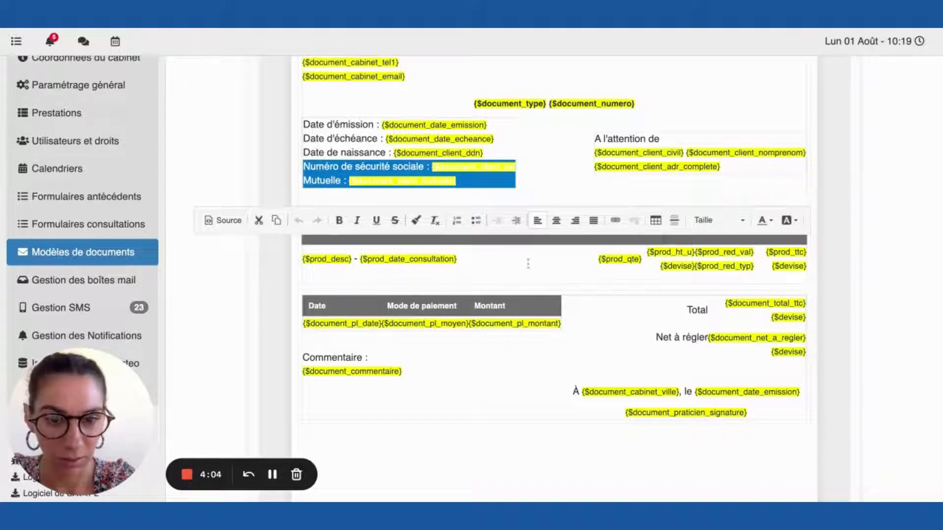
{"action": "left_click", "coordinate": [531, 354]}
{"action": "scroll", "coordinate": [531, 354], "scroll_direction": "down", "scroll_amount": 1}
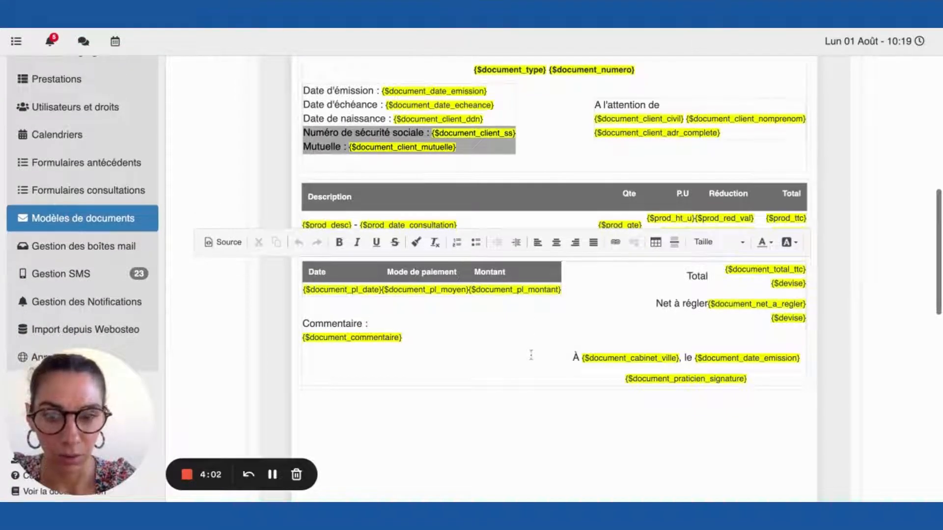
{"action": "left_click", "coordinate": [558, 163]}
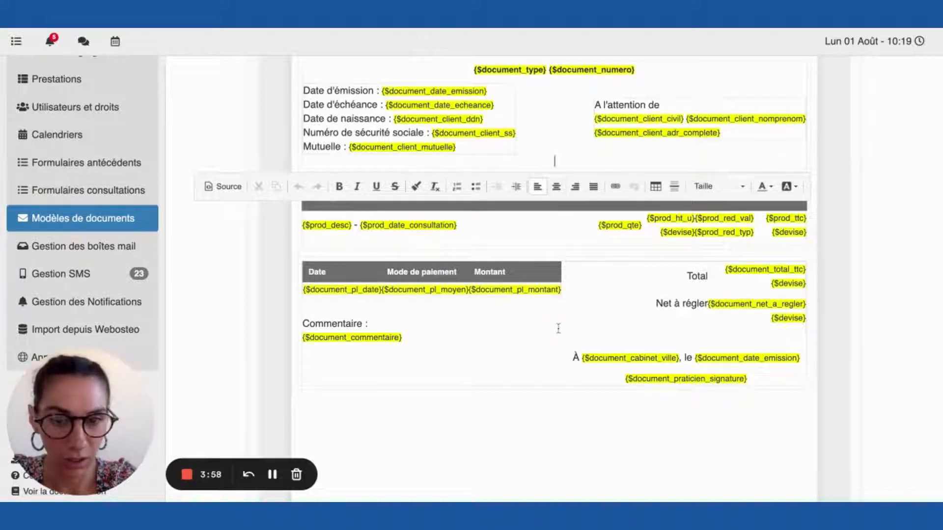
Expand the list of variables that can be used in the invoice template
{"action": "scroll", "coordinate": [558, 328], "scroll_direction": "up", "scroll_amount": 5}
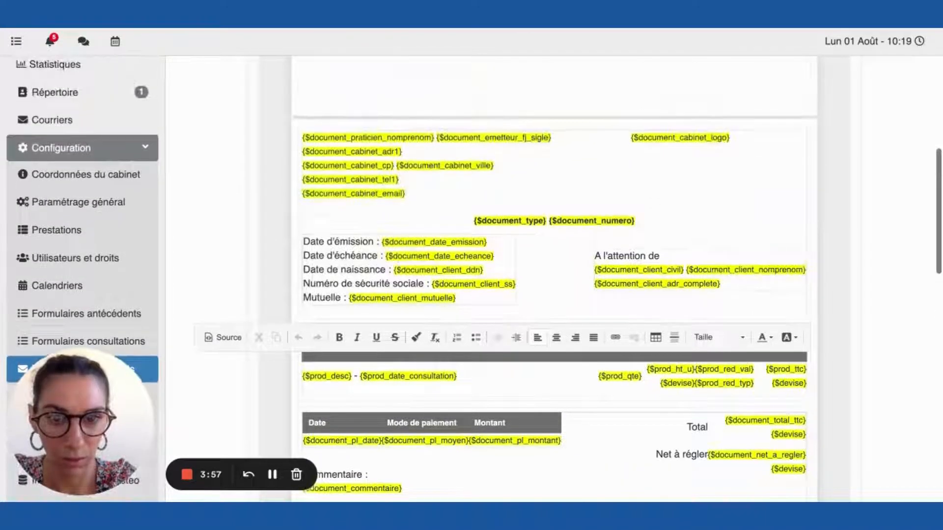
{"action": "scroll", "coordinate": [579, 222], "scroll_direction": "up", "scroll_amount": 6}
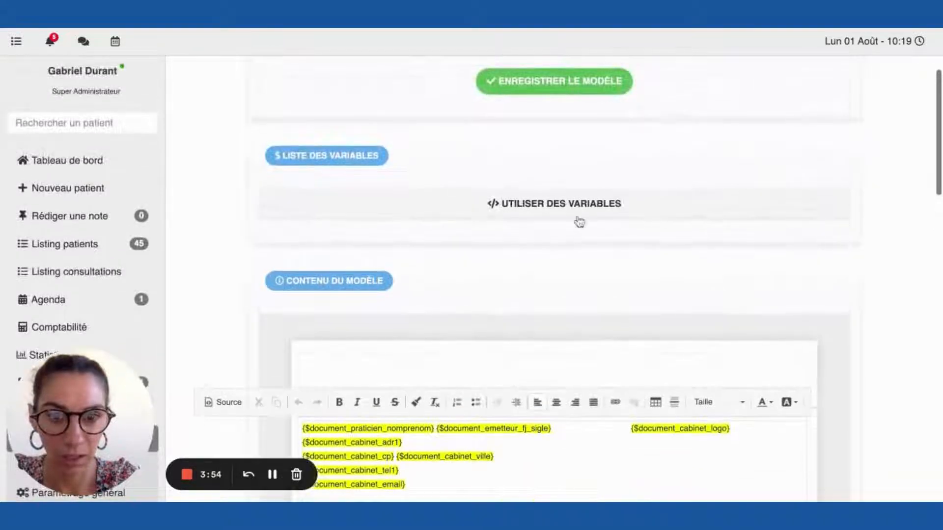
{"action": "left_click", "coordinate": [579, 212]}
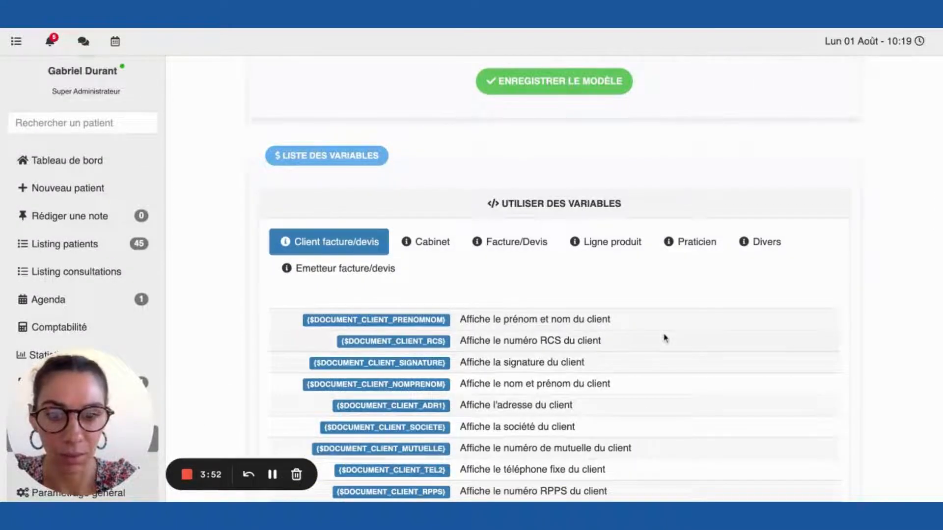
Look through the Cabinet, Facture/Devis, Ligne produit and Praticien variable categories for the invoice template
{"action": "scroll", "coordinate": [665, 338], "scroll_direction": "down", "scroll_amount": 3}
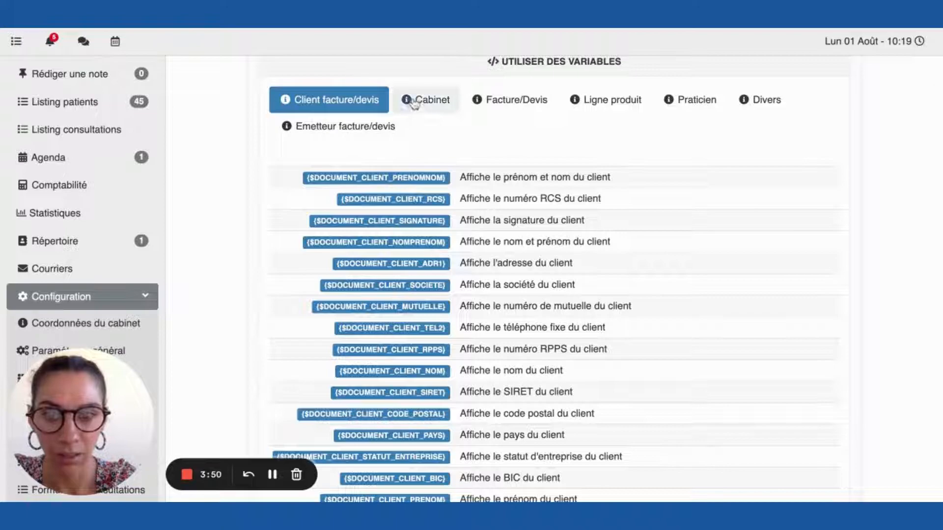
{"action": "left_click", "coordinate": [414, 103]}
{"action": "left_click", "coordinate": [486, 108]}
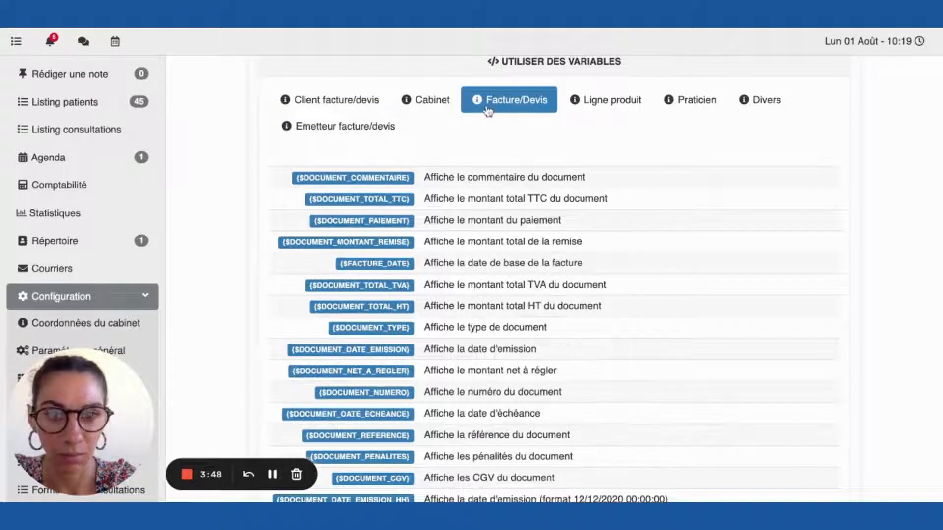
{"action": "left_click", "coordinate": [591, 109]}
{"action": "left_click", "coordinate": [681, 108]}
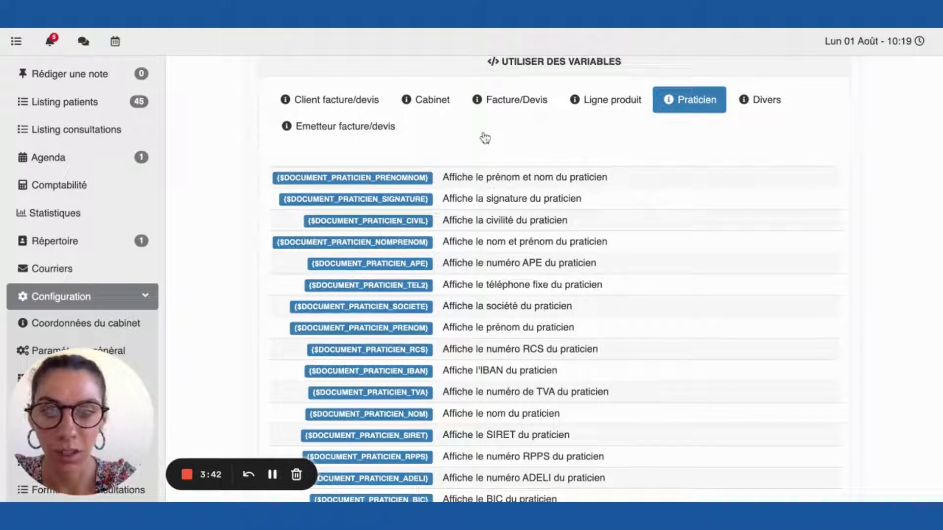
Copy the {$DOCUMENT_PRATICIEN_SIGNATURE} variable and paste it on a new line below the existing signature variable in the template content
{"action": "scroll", "coordinate": [479, 141], "scroll_direction": "down", "scroll_amount": 1}
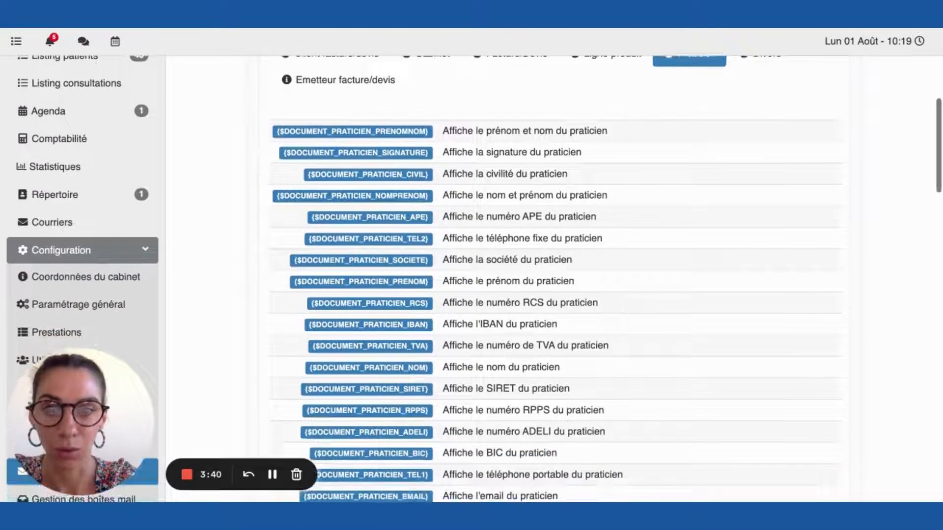
{"action": "left_click", "coordinate": [405, 155]}
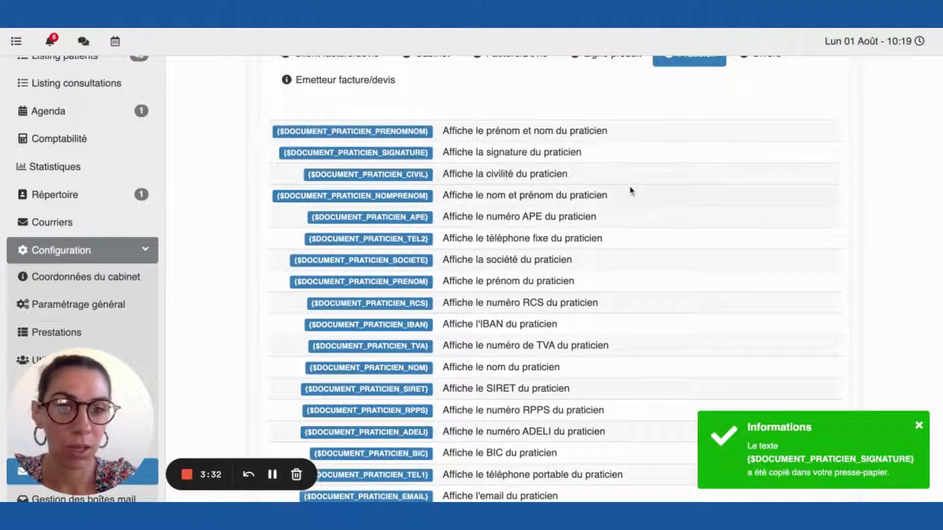
{"action": "scroll", "coordinate": [631, 191], "scroll_direction": "down", "scroll_amount": 12}
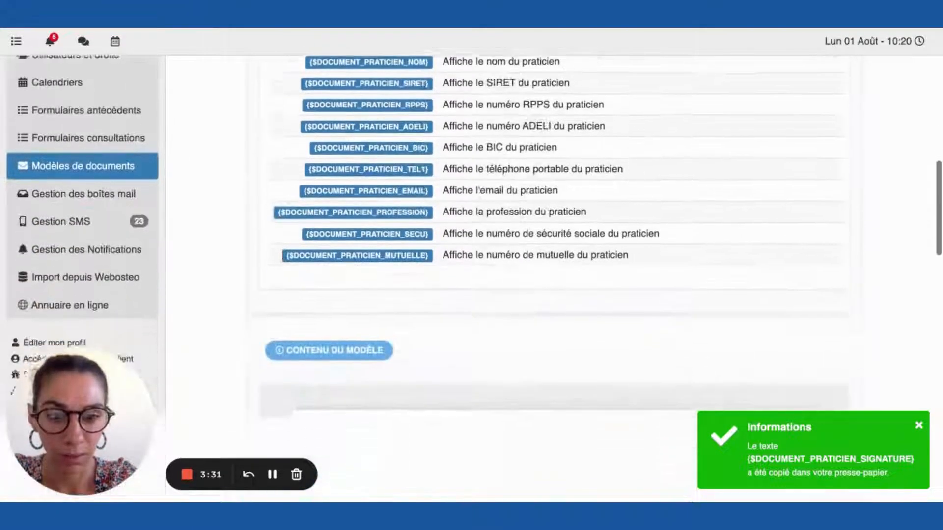
{"action": "scroll", "coordinate": [699, 214], "scroll_direction": "down", "scroll_amount": 6}
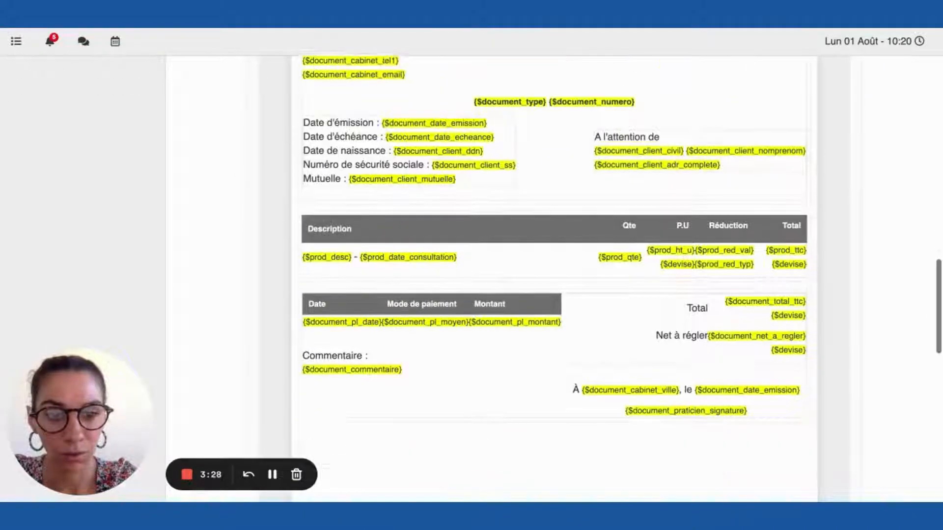
{"action": "left_click", "coordinate": [754, 288]}
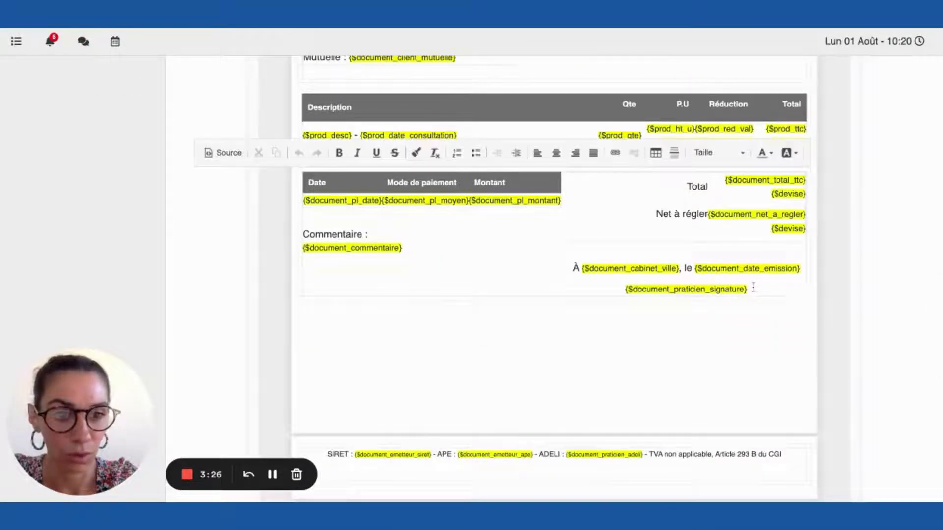
{"action": "key", "text": "Return"}
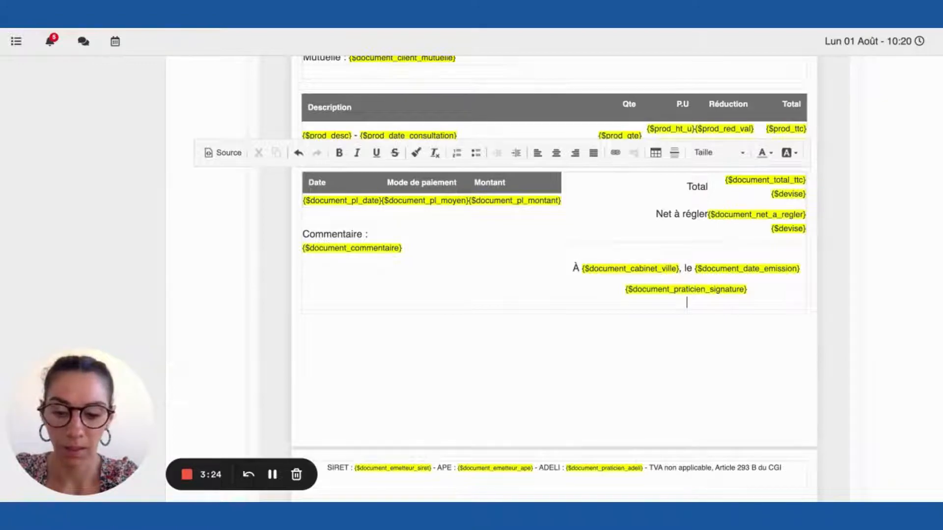
{"action": "key", "text": "ctrl+v"}
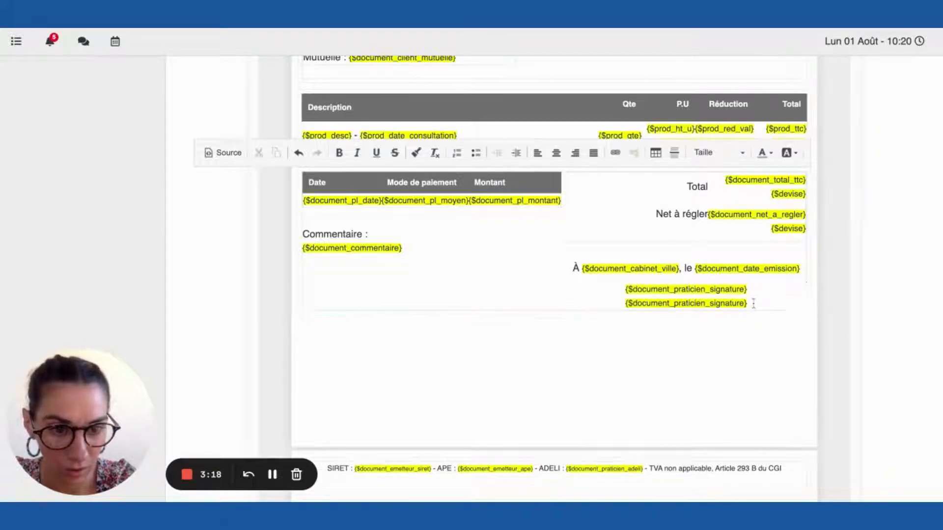
Remove the duplicate practitioner signature variable and its extra line from the invoice template
{"action": "left_click", "coordinate": [740, 303]}
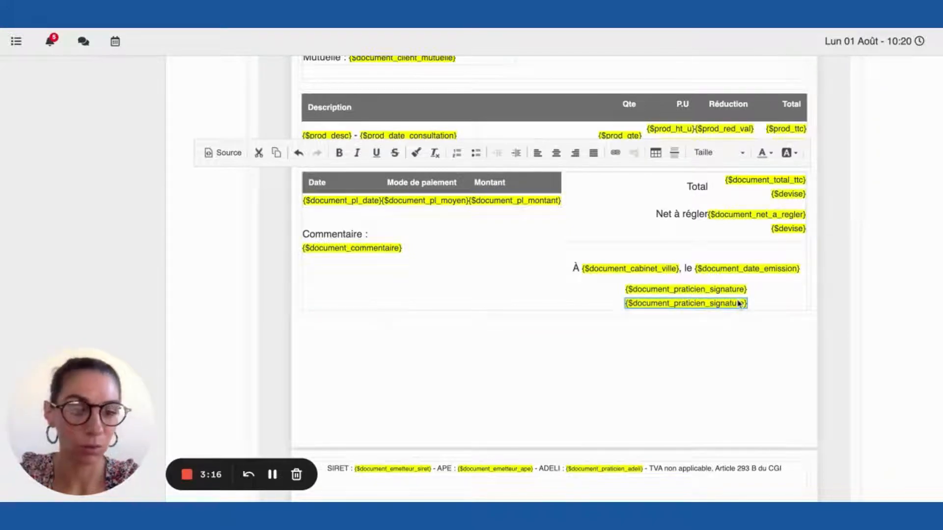
{"action": "key", "text": "BackSpace"}
{"action": "key", "text": "BackSpace"}
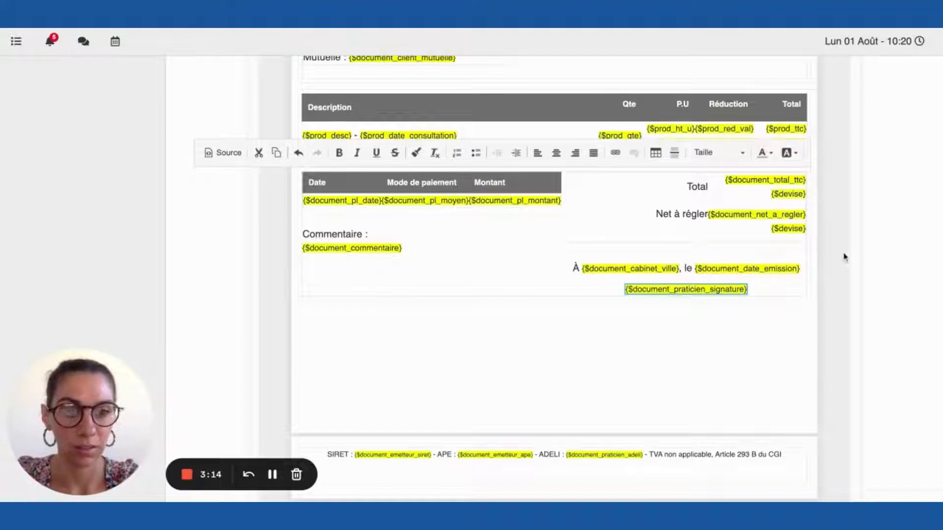
Examine the template's PDF preview, from the practice details and client information through the service and payment tables to the signature
{"action": "scroll", "coordinate": [753, 365], "scroll_direction": "down", "scroll_amount": 5}
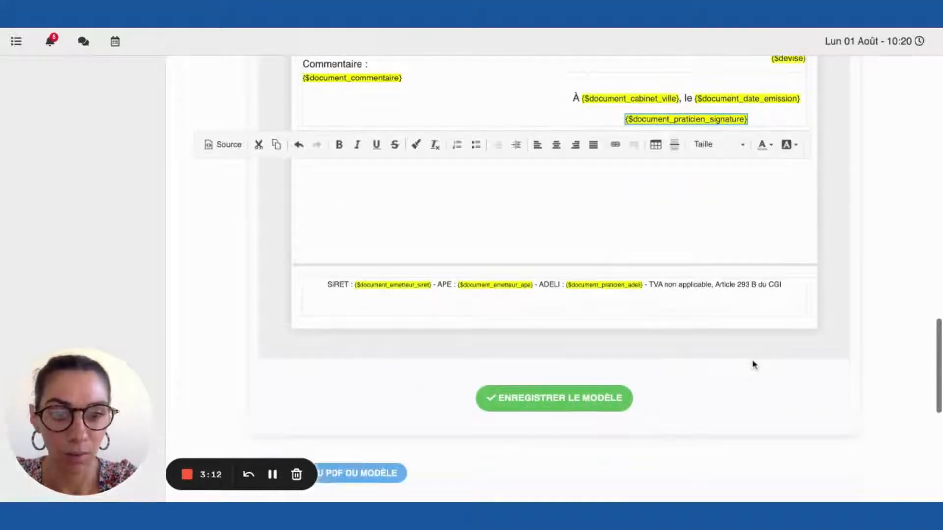
{"action": "scroll", "coordinate": [755, 364], "scroll_direction": "down", "scroll_amount": 9}
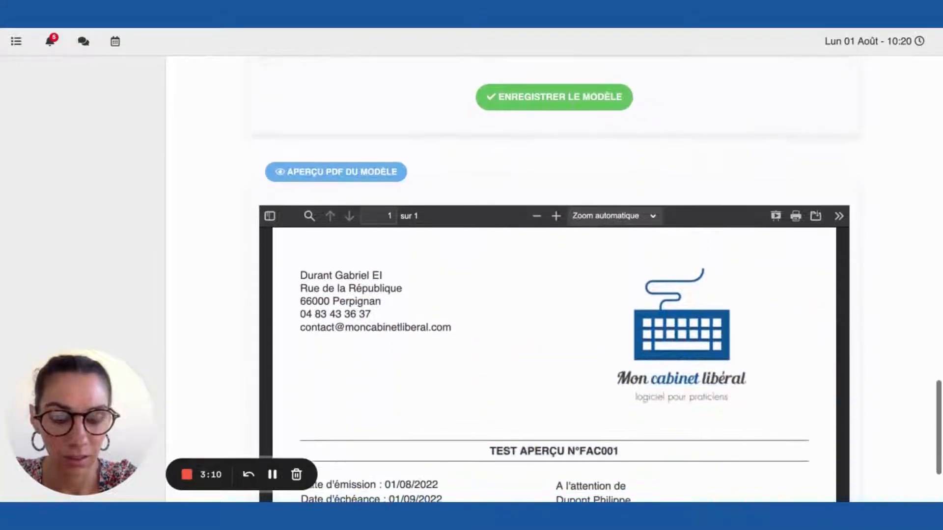
{"action": "scroll", "coordinate": [849, 214], "scroll_direction": "down", "scroll_amount": 4}
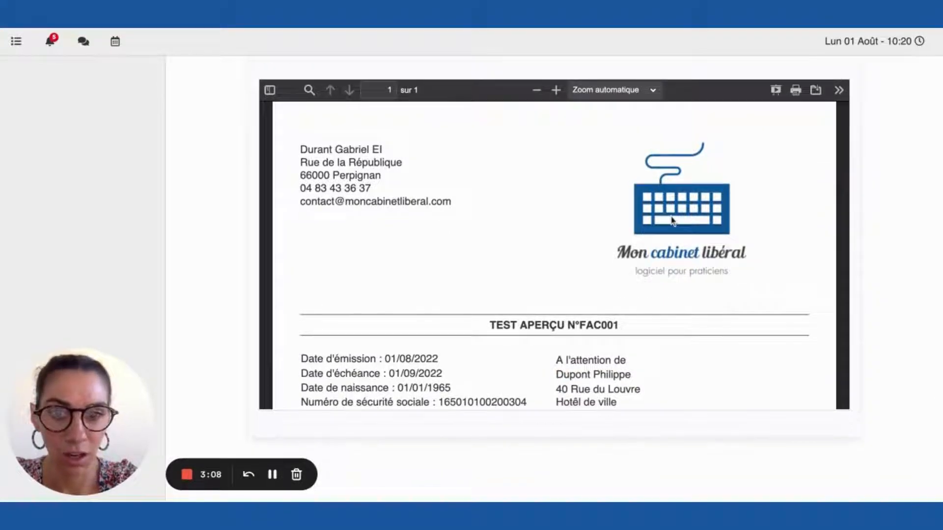
{"action": "scroll", "coordinate": [673, 221], "scroll_direction": "down", "scroll_amount": 3}
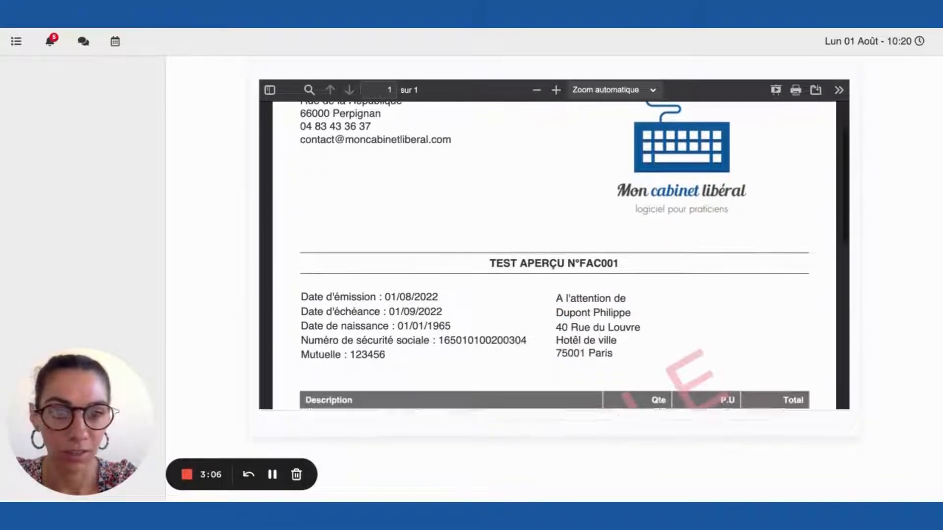
{"action": "scroll", "coordinate": [554, 256], "scroll_direction": "down", "scroll_amount": 5}
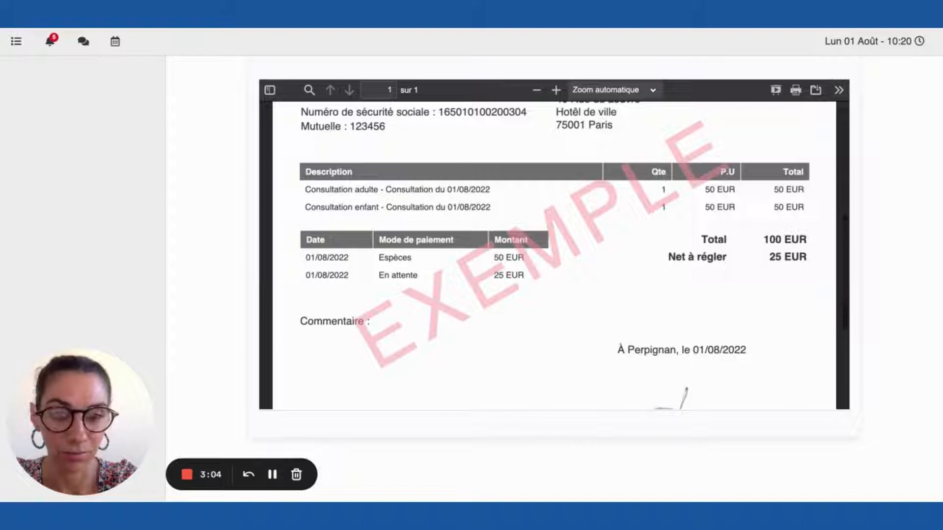
{"action": "scroll", "coordinate": [554, 256], "scroll_direction": "down", "scroll_amount": 3}
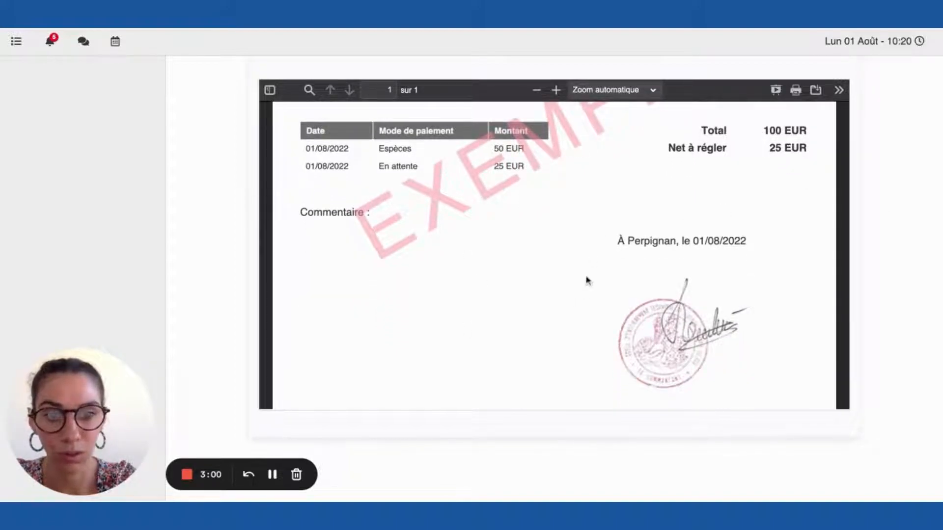
{"action": "scroll", "coordinate": [588, 281], "scroll_direction": "down", "scroll_amount": 3}
{"action": "scroll", "coordinate": [586, 279], "scroll_direction": "up", "scroll_amount": 7}
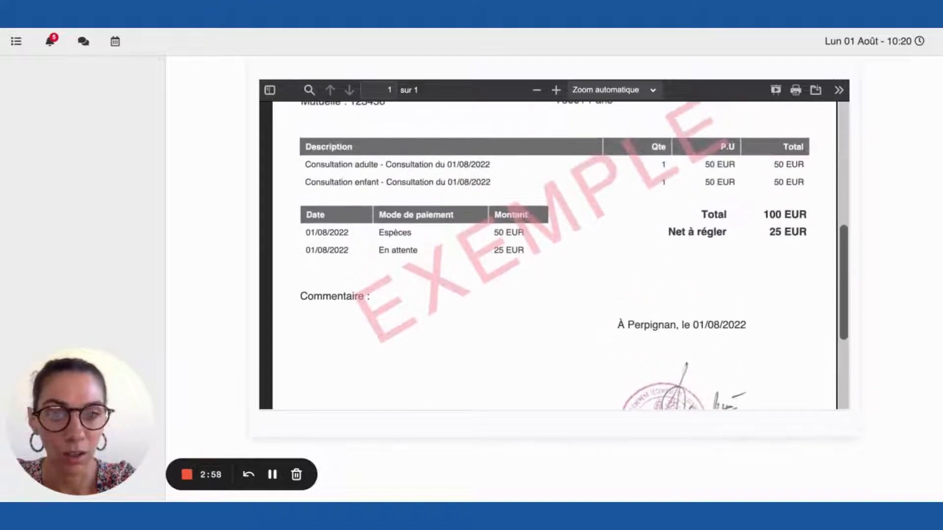
{"action": "scroll", "coordinate": [554, 255], "scroll_direction": "up", "scroll_amount": 2}
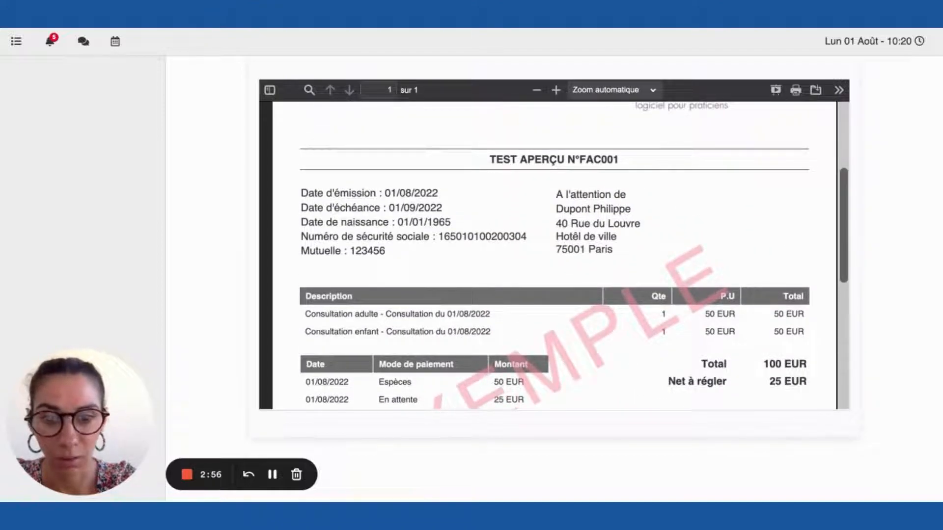
{"action": "scroll", "coordinate": [573, 255], "scroll_direction": "down", "scroll_amount": 5}
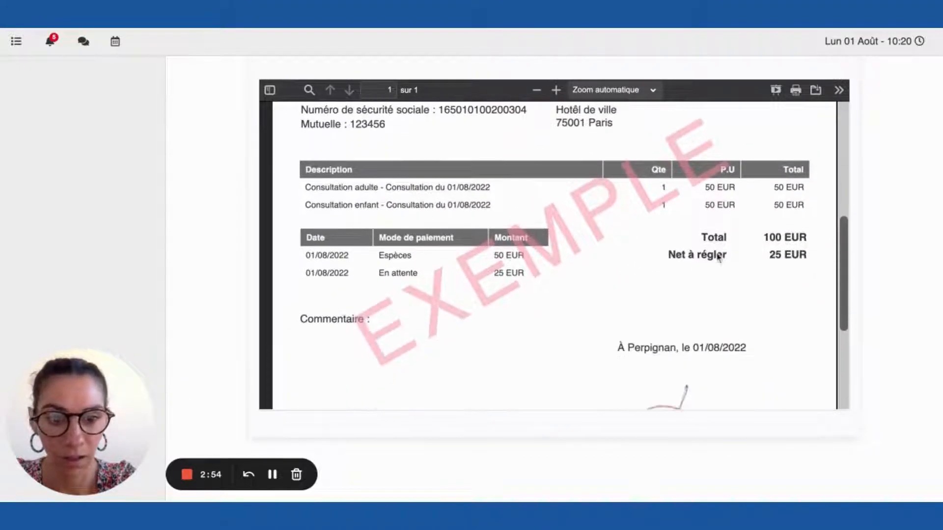
{"action": "scroll", "coordinate": [872, 255], "scroll_direction": "up", "scroll_amount": 6}
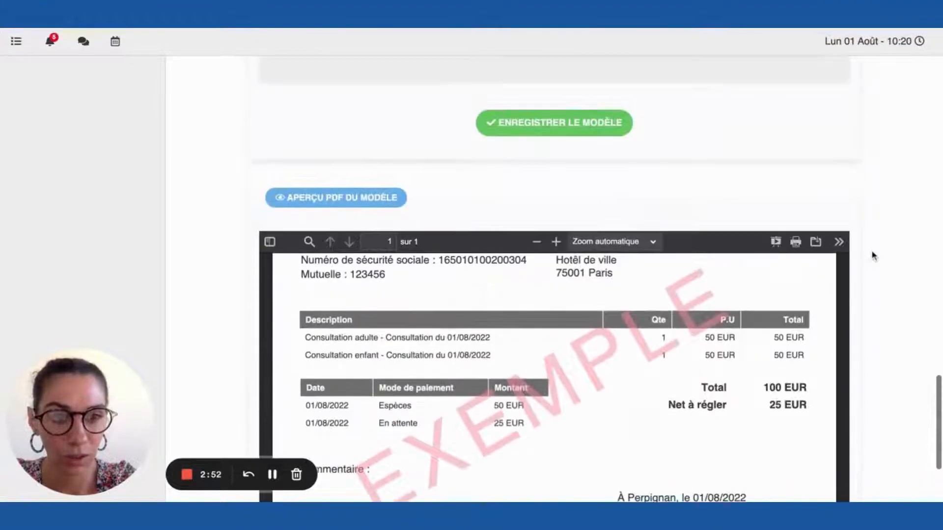
{"action": "left_click", "coordinate": [574, 300]}
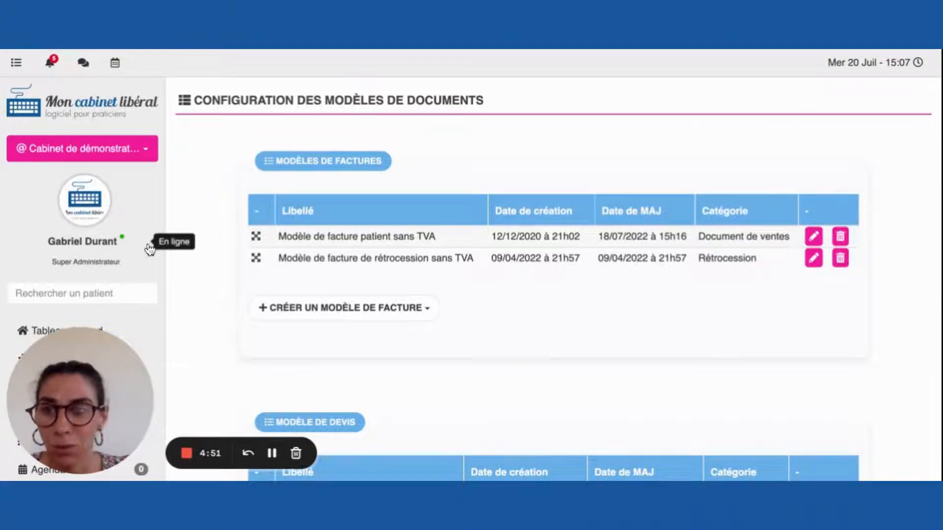
Go to the Comptabilité section and open the invoice numbering configuration
{"action": "scroll", "coordinate": [150, 251], "scroll_direction": "down", "scroll_amount": 2}
{"action": "scroll", "coordinate": [150, 250], "scroll_direction": "down", "scroll_amount": 4}
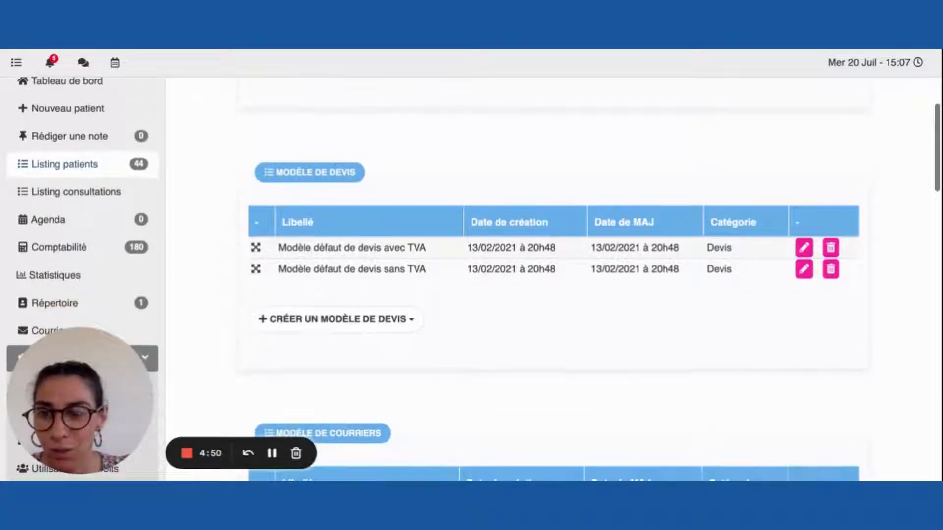
{"action": "left_click", "coordinate": [96, 249]}
{"action": "left_click", "coordinate": [186, 70]}
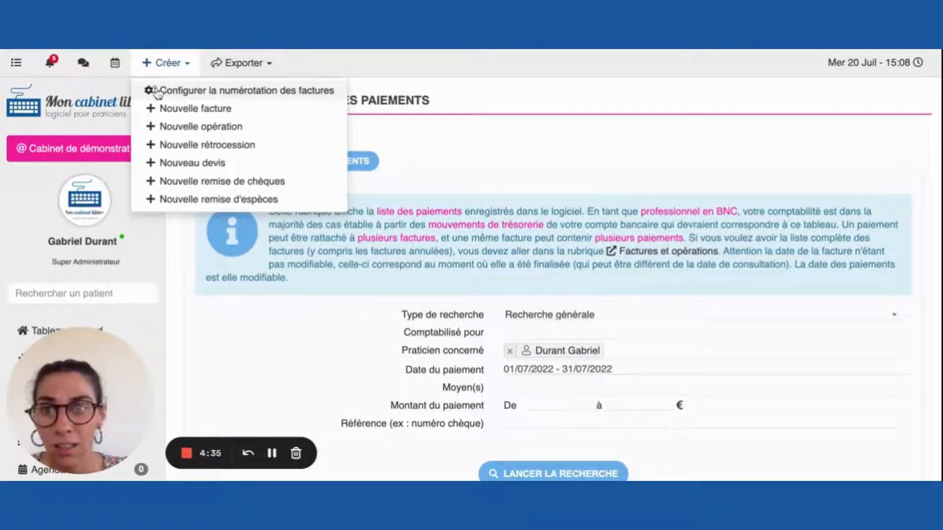
{"action": "left_click", "coordinate": [210, 92]}
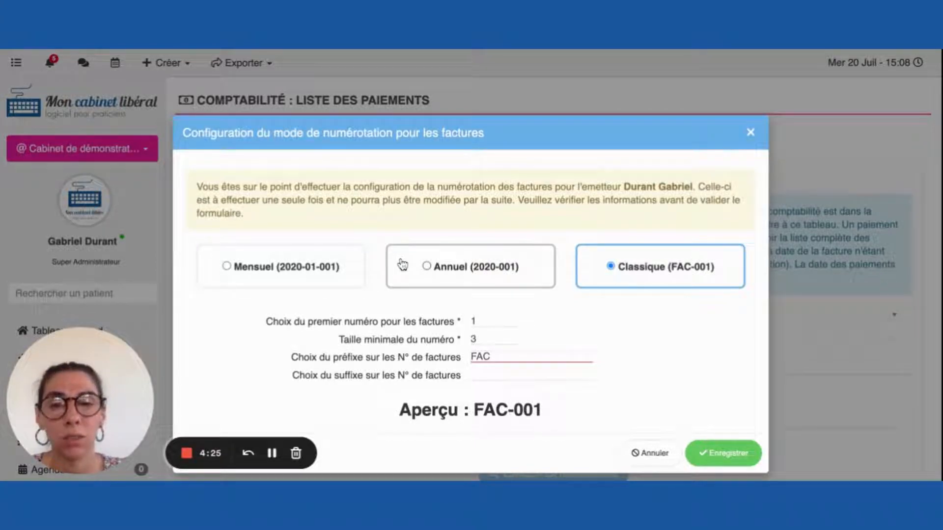
Compare the Mensuel and Annuel invoice numbering modes, keep Annuel (2020-001) selected, and check the counter reset options
{"action": "left_click", "coordinate": [432, 268]}
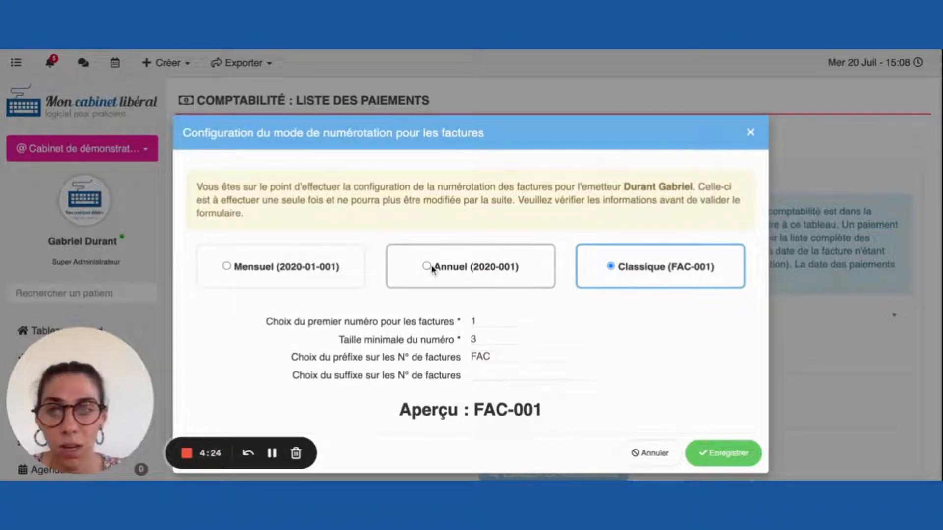
{"action": "left_click", "coordinate": [314, 265]}
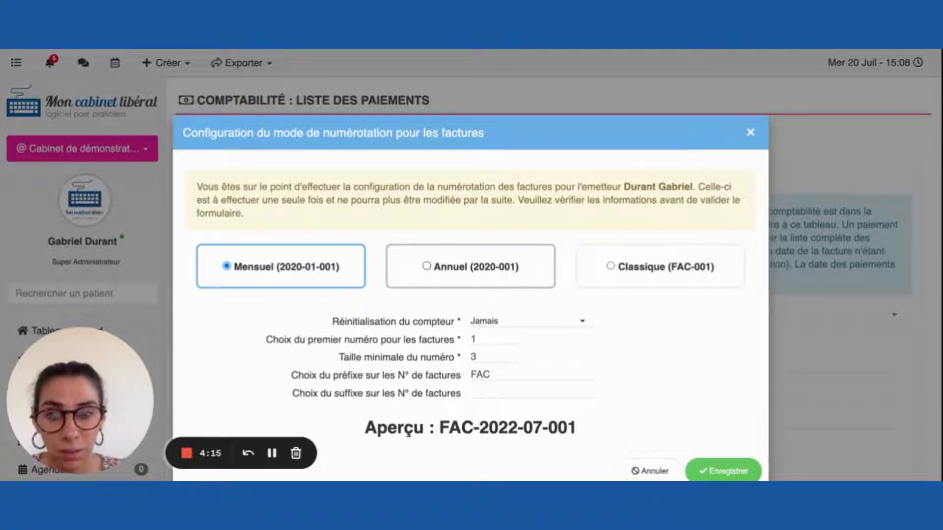
{"action": "left_click", "coordinate": [427, 268]}
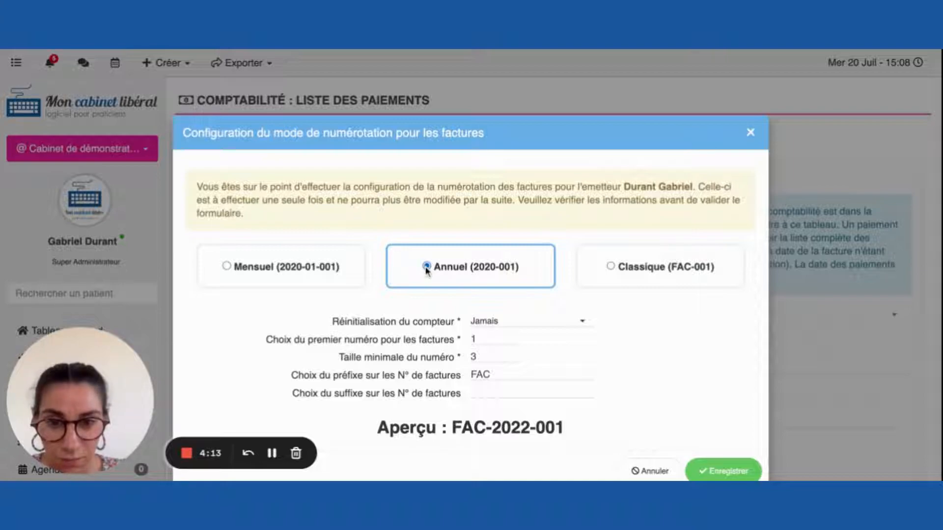
{"action": "left_click", "coordinate": [568, 325]}
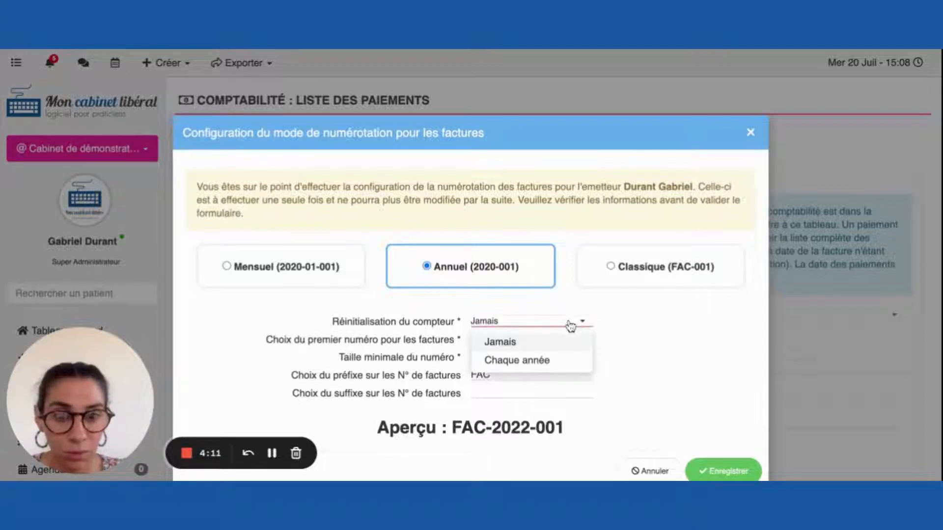
{"action": "left_click", "coordinate": [570, 326]}
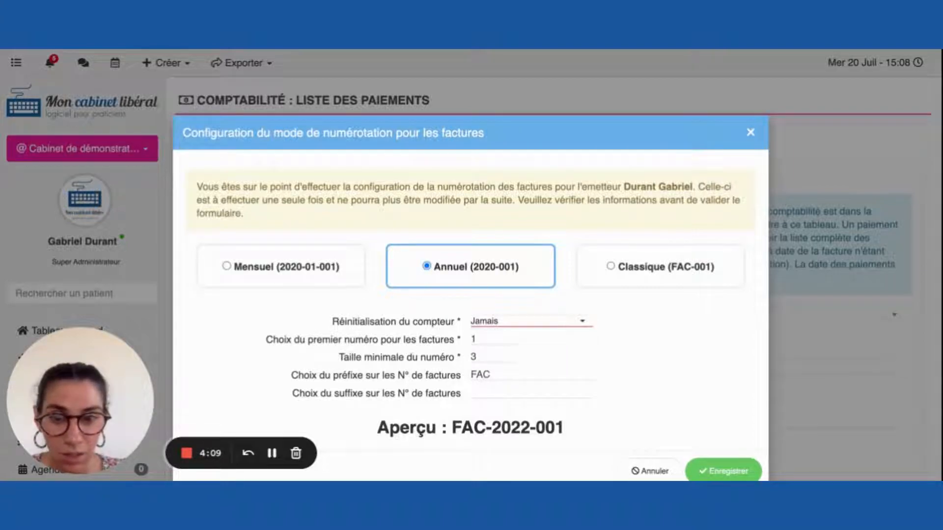
Try a higher first invoice number, and return it to 1
{"action": "left_click", "coordinate": [512, 336]}
{"action": "left_click", "coordinate": [512, 336]}
{"action": "left_click", "coordinate": [512, 342]}
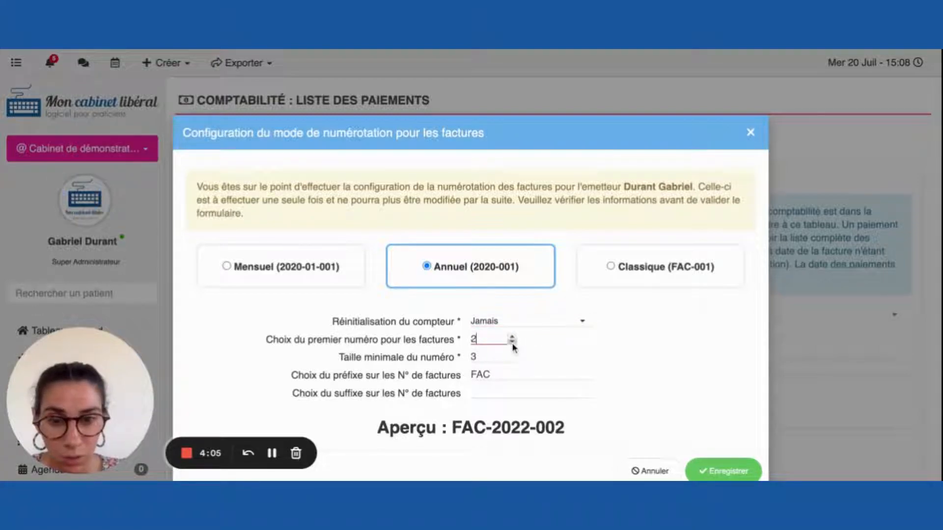
{"action": "left_click", "coordinate": [512, 342]}
Try a minimum number size of 5, return it to 3, and put the cursor in the invoice prefix field
{"action": "left_click", "coordinate": [512, 355]}
{"action": "left_click", "coordinate": [512, 355]}
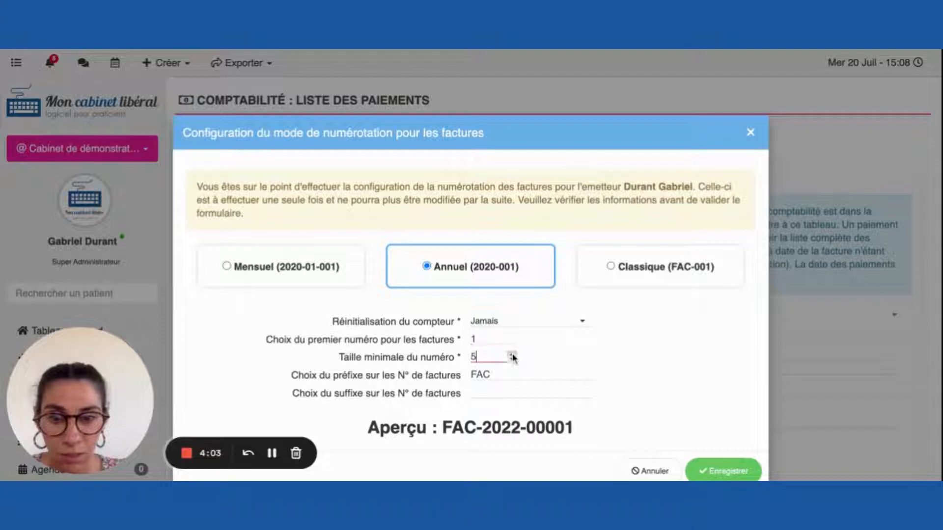
{"action": "left_click", "coordinate": [512, 359]}
{"action": "left_click", "coordinate": [512, 359]}
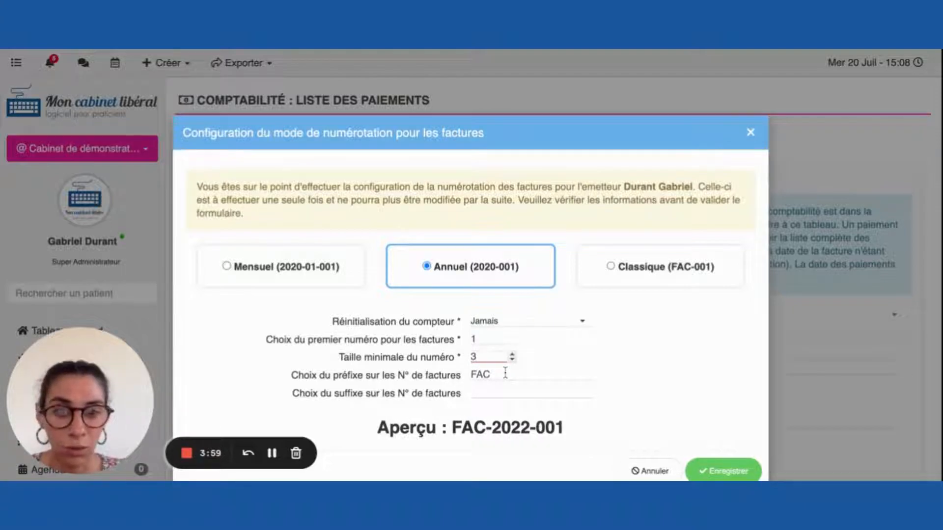
{"action": "left_click", "coordinate": [505, 373]}
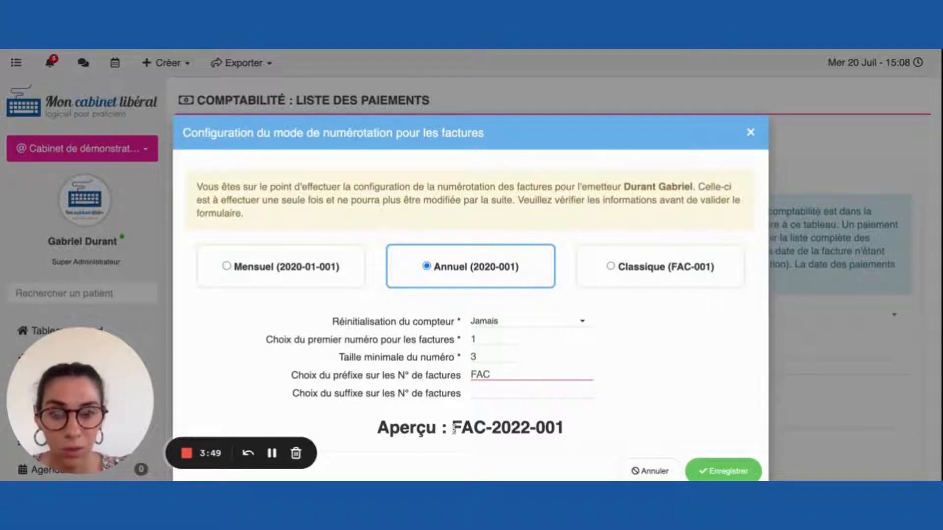
Check the preview of the annual invoice number format with the FAC prefix
{"action": "left_click", "coordinate": [455, 429]}
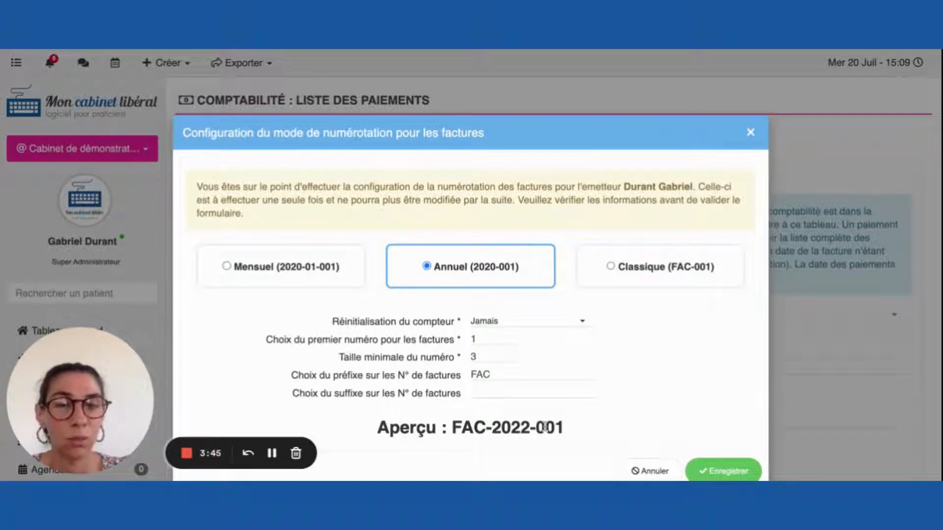
{"action": "left_click", "coordinate": [305, 276]}
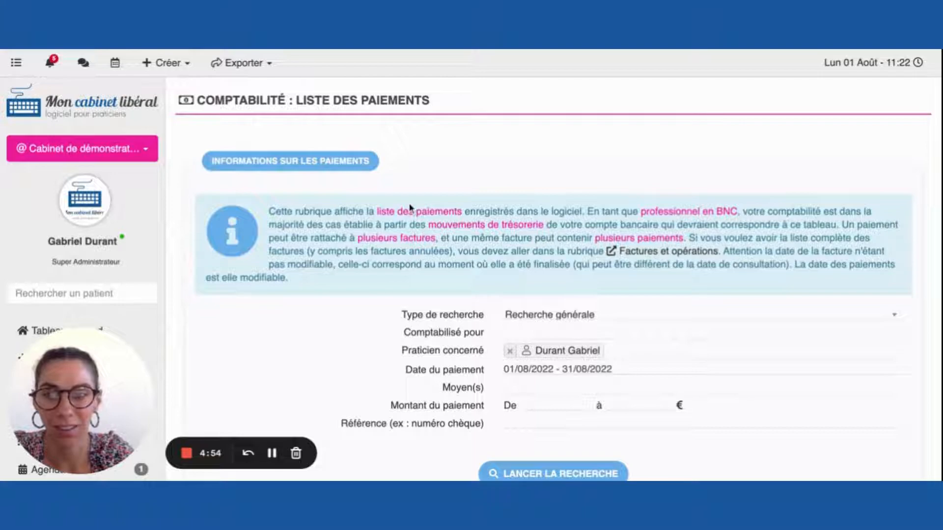
Search for the demo patient by first name and open her patient record
{"action": "scroll", "coordinate": [407, 209], "scroll_direction": "down", "scroll_amount": 3}
{"action": "left_click", "coordinate": [118, 211]}
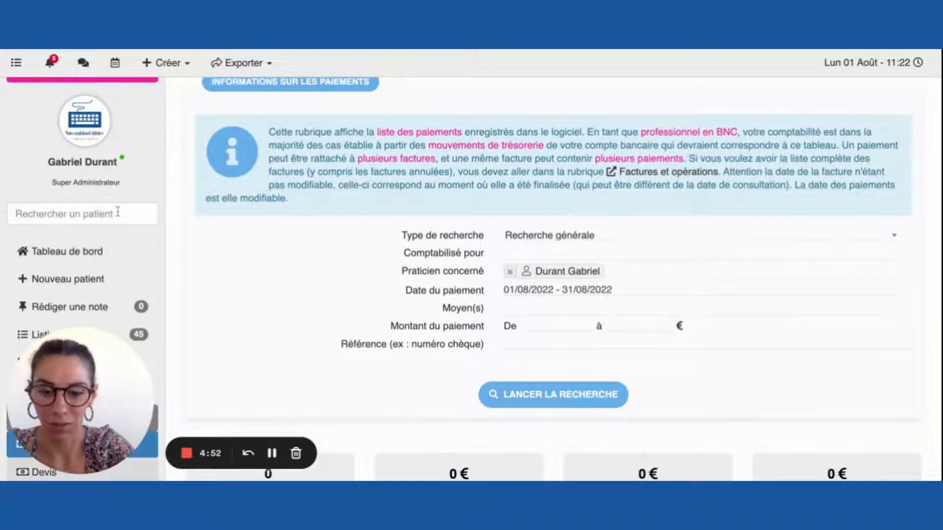
{"action": "type", "text": "gabriela"}
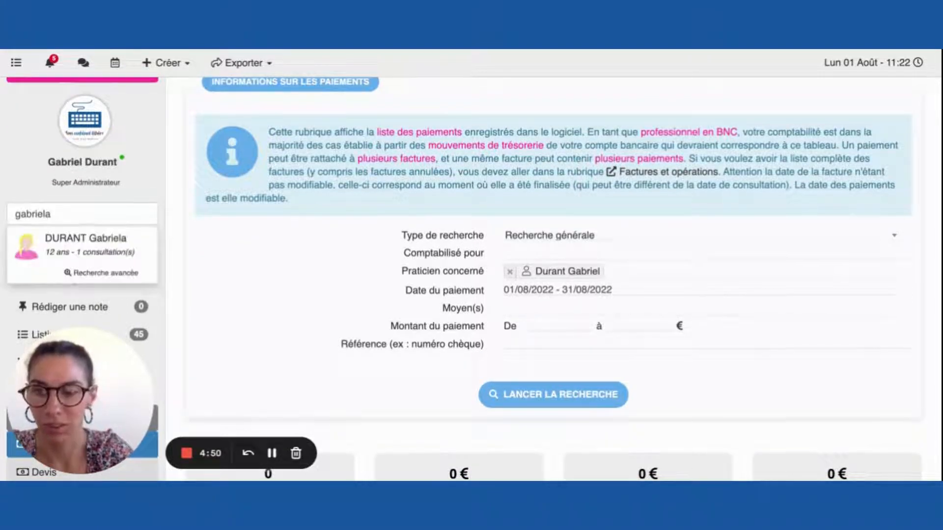
{"action": "left_click", "coordinate": [58, 245]}
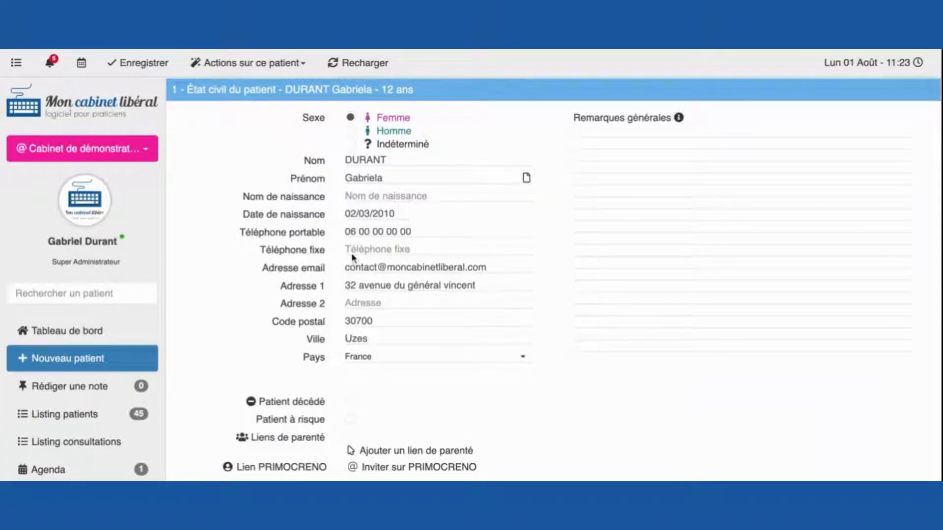
Open the patient's Ostéopathie consultation of 28/02/2020 and show its Facturation section
{"action": "scroll", "coordinate": [352, 258], "scroll_direction": "down", "scroll_amount": 6}
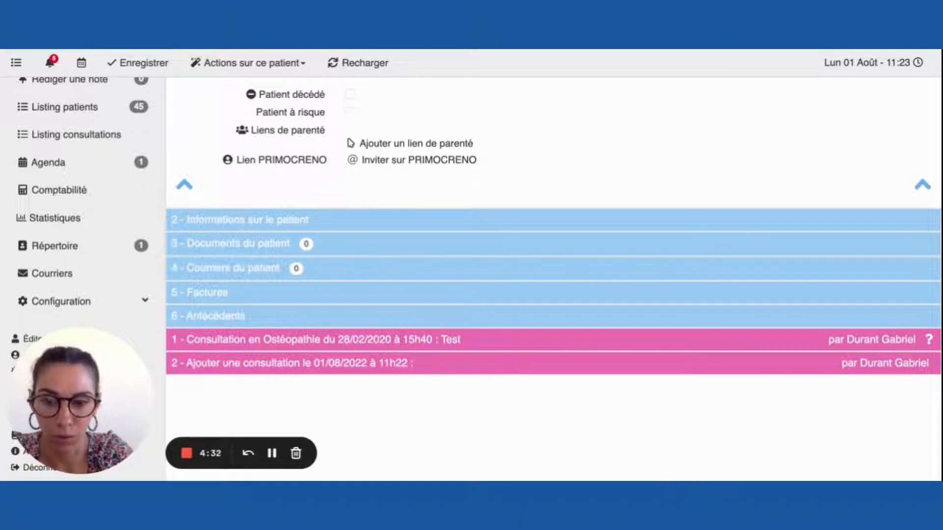
{"action": "left_click", "coordinate": [486, 340]}
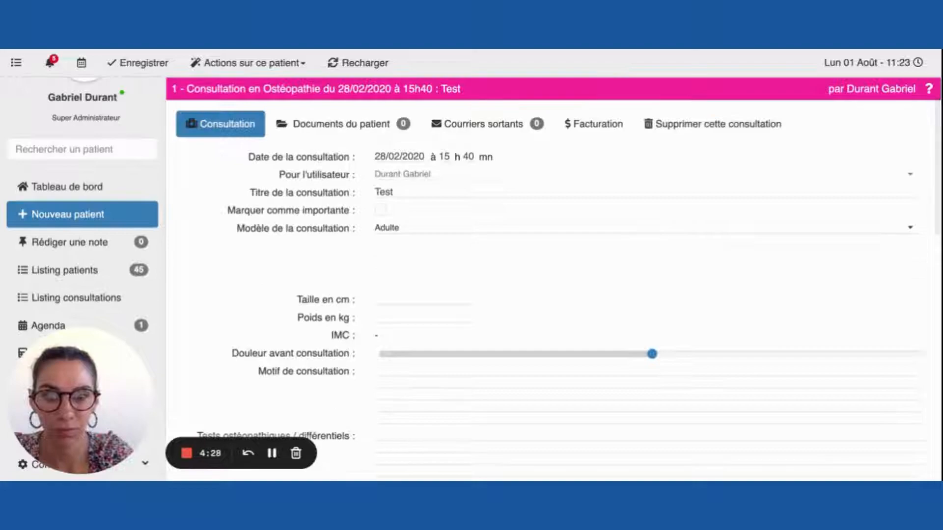
{"action": "left_click", "coordinate": [586, 135]}
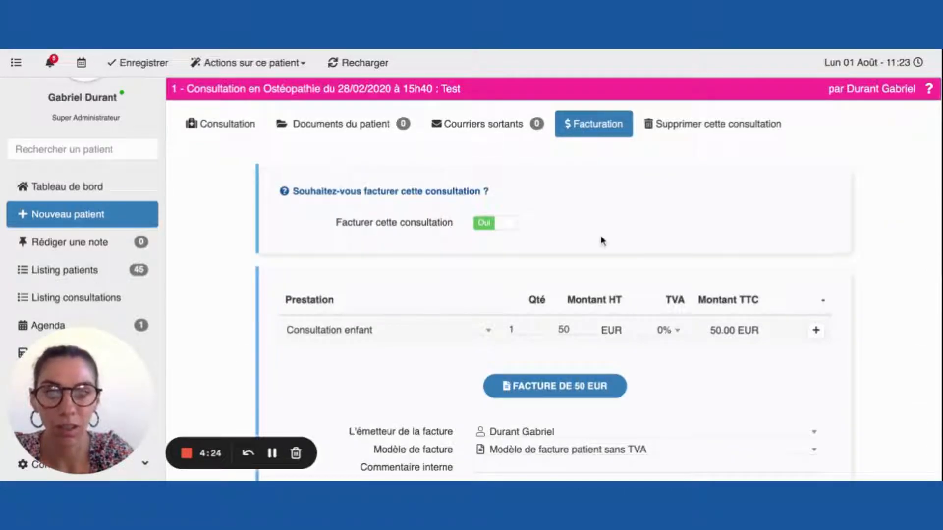
Review the Consultation enfant billing line, checking the available services and VAT rates while keeping VAT at 0%
{"action": "scroll", "coordinate": [602, 241], "scroll_direction": "down", "scroll_amount": 2}
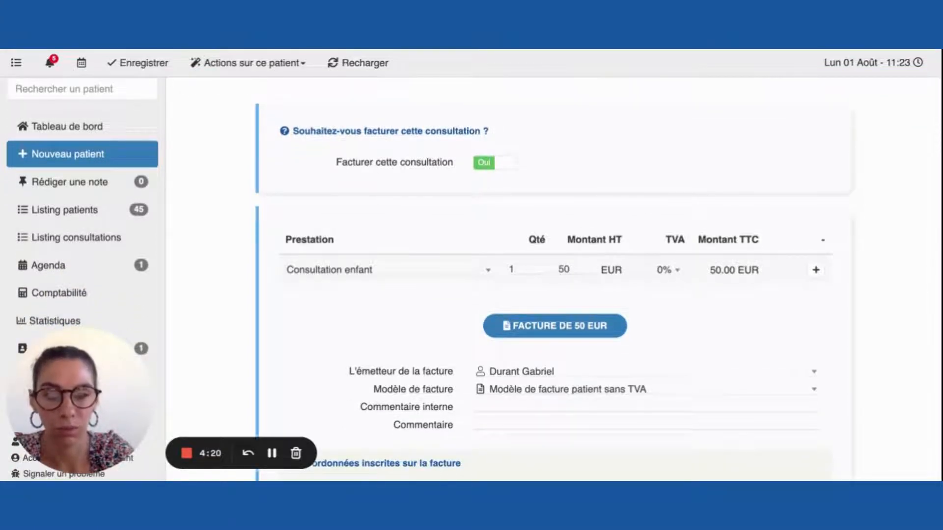
{"action": "scroll", "coordinate": [484, 193], "scroll_direction": "down", "scroll_amount": 3}
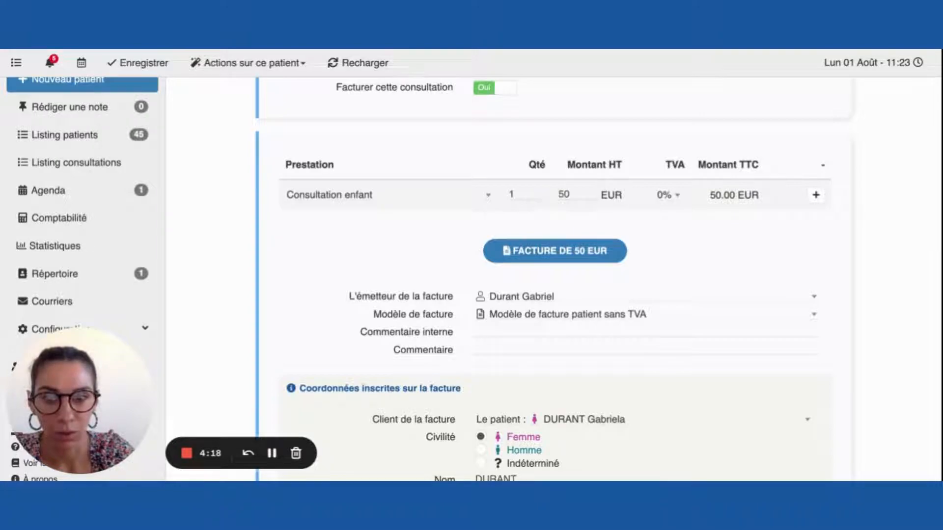
{"action": "left_click", "coordinate": [485, 195]}
{"action": "left_click", "coordinate": [485, 194]}
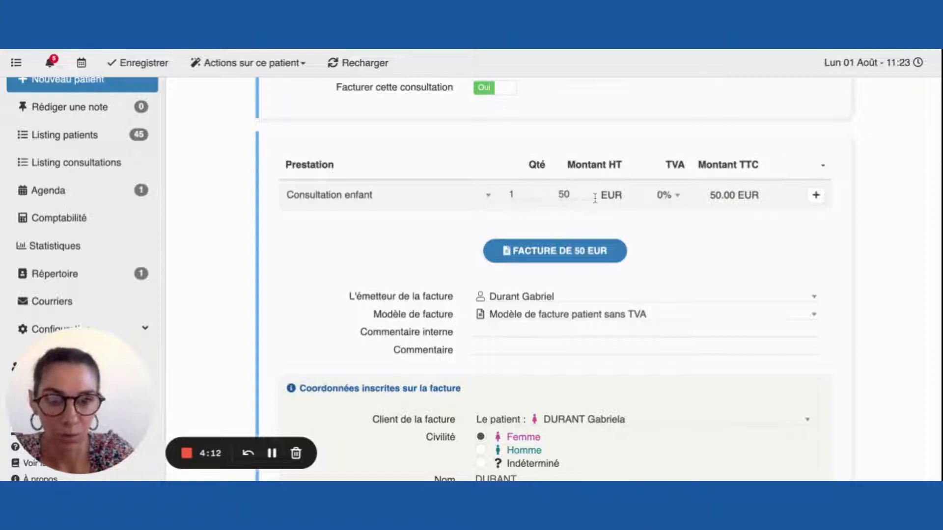
{"action": "left_click", "coordinate": [668, 199]}
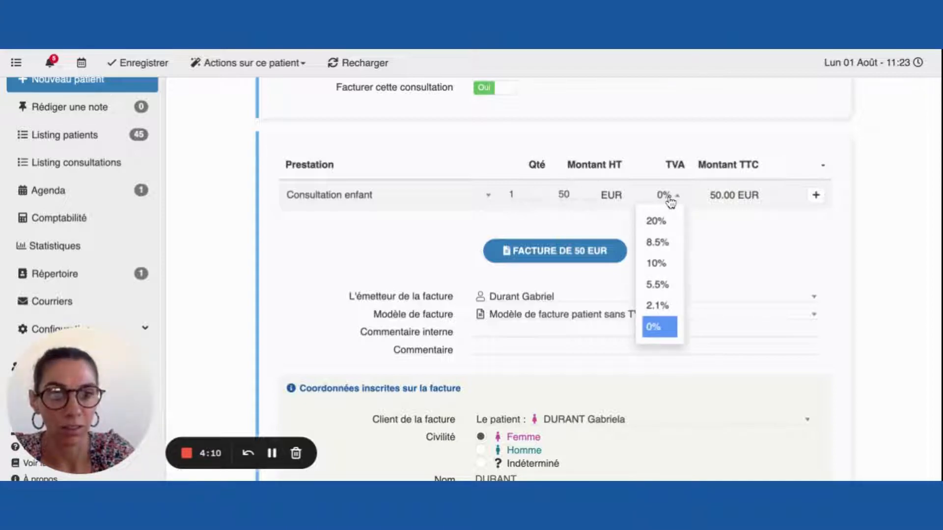
{"action": "left_click", "coordinate": [669, 198]}
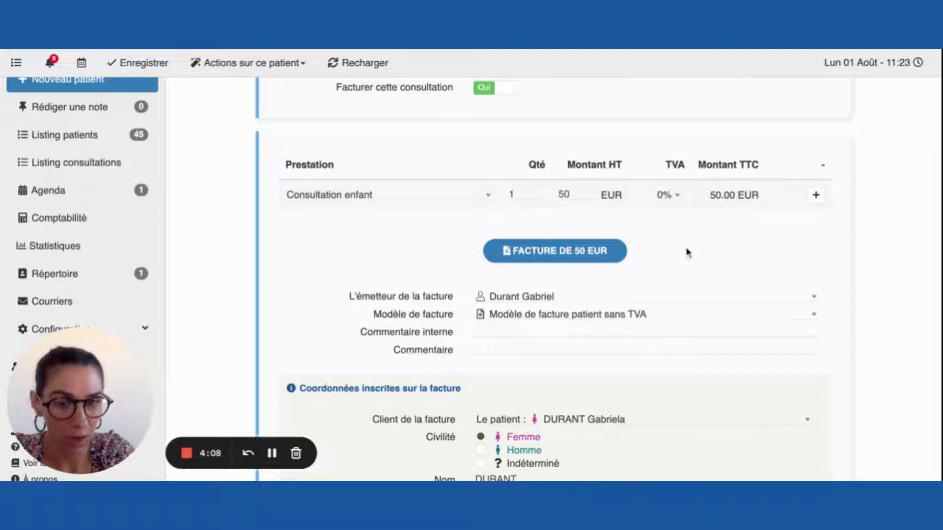
Choose the invoice template Modèle de facture patient sans TVA, then save and create the consultation's draft invoice
{"action": "scroll", "coordinate": [687, 253], "scroll_direction": "down", "scroll_amount": 3}
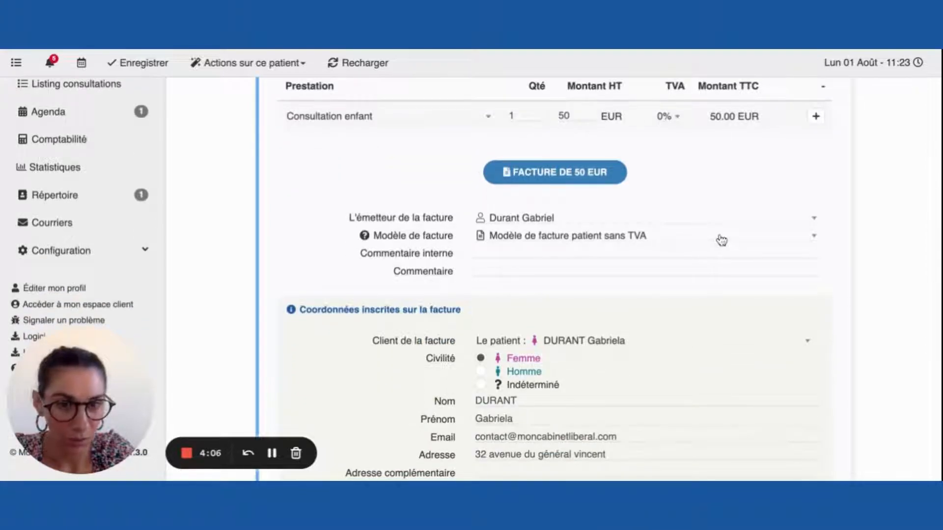
{"action": "left_click", "coordinate": [721, 238]}
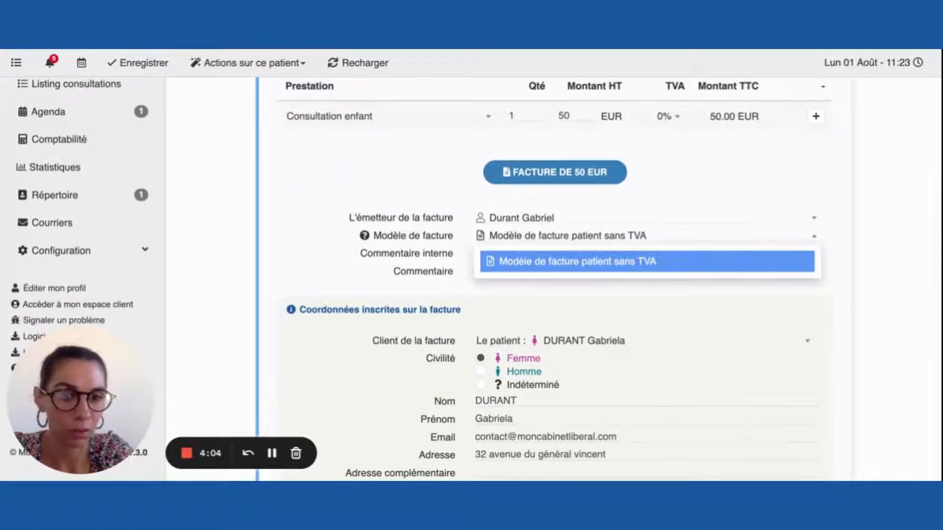
{"action": "left_click", "coordinate": [717, 261]}
{"action": "scroll", "coordinate": [739, 187], "scroll_direction": "down", "scroll_amount": 10}
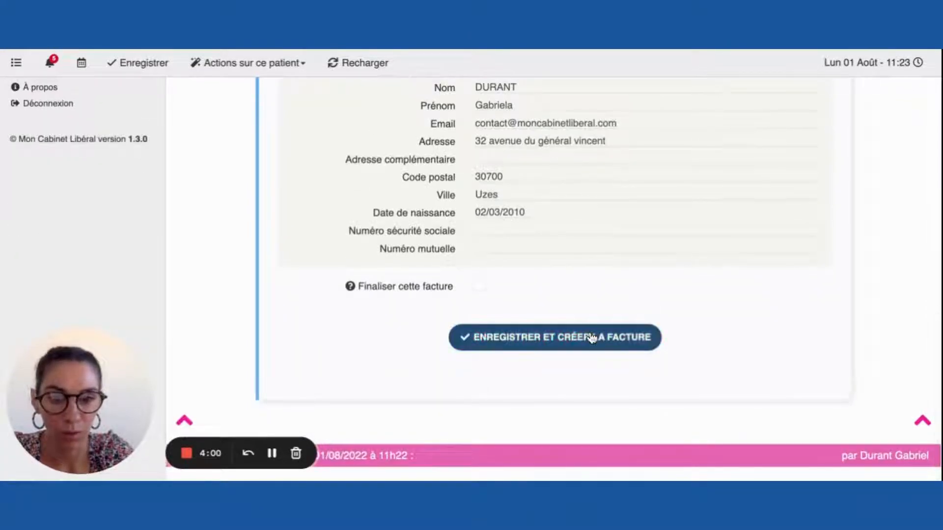
{"action": "left_click", "coordinate": [581, 339]}
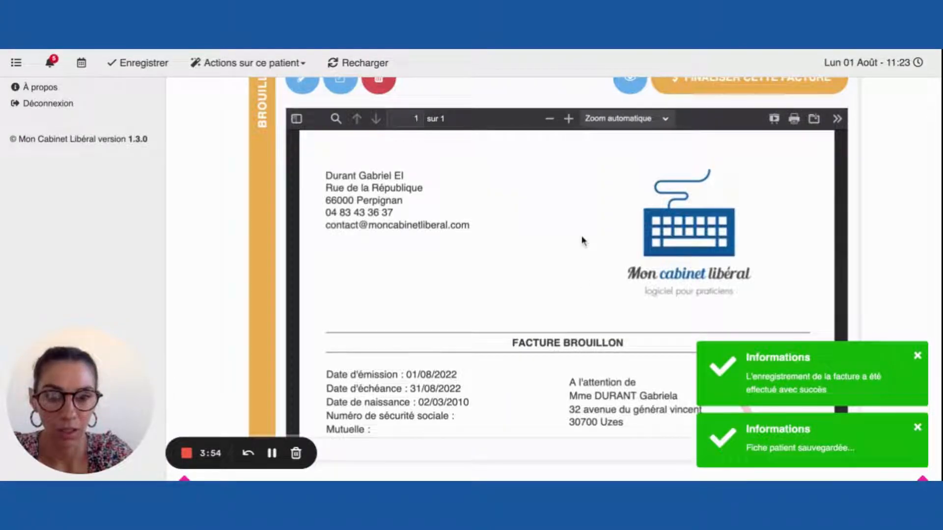
Examine the draft invoice's patient details, service line, totals, date and signature
{"action": "scroll", "coordinate": [582, 241], "scroll_direction": "down", "scroll_amount": 6}
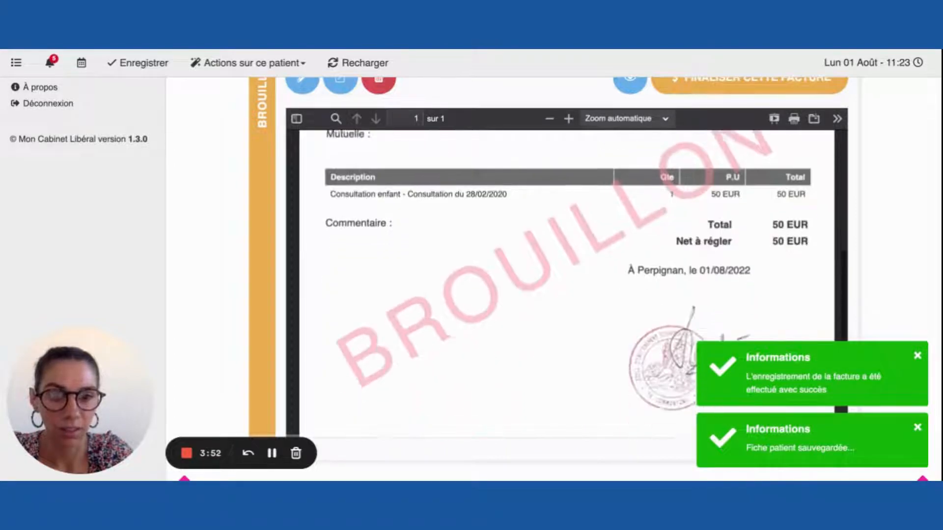
{"action": "scroll", "coordinate": [706, 249], "scroll_direction": "down", "scroll_amount": 1}
{"action": "scroll", "coordinate": [706, 249], "scroll_direction": "up", "scroll_amount": 2}
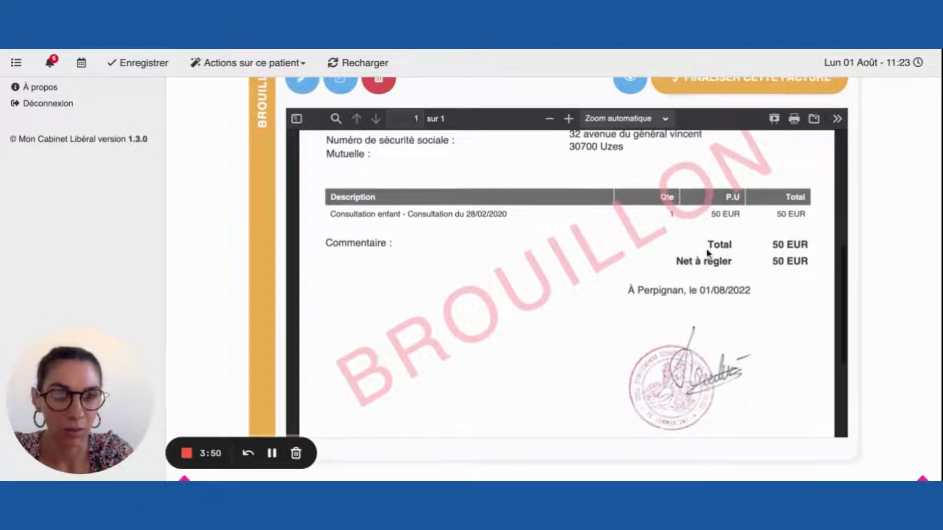
{"action": "scroll", "coordinate": [683, 222], "scroll_direction": "up", "scroll_amount": 3}
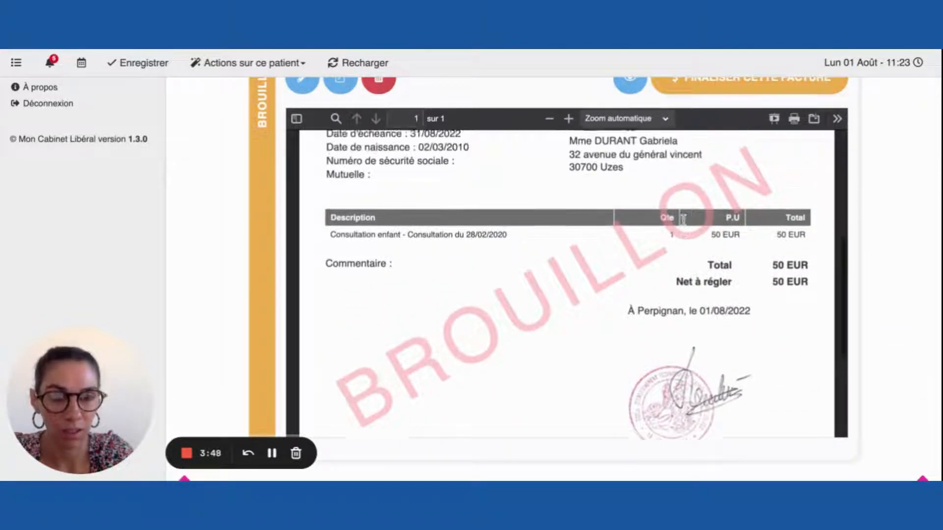
{"action": "scroll", "coordinate": [861, 226], "scroll_direction": "up", "scroll_amount": 2}
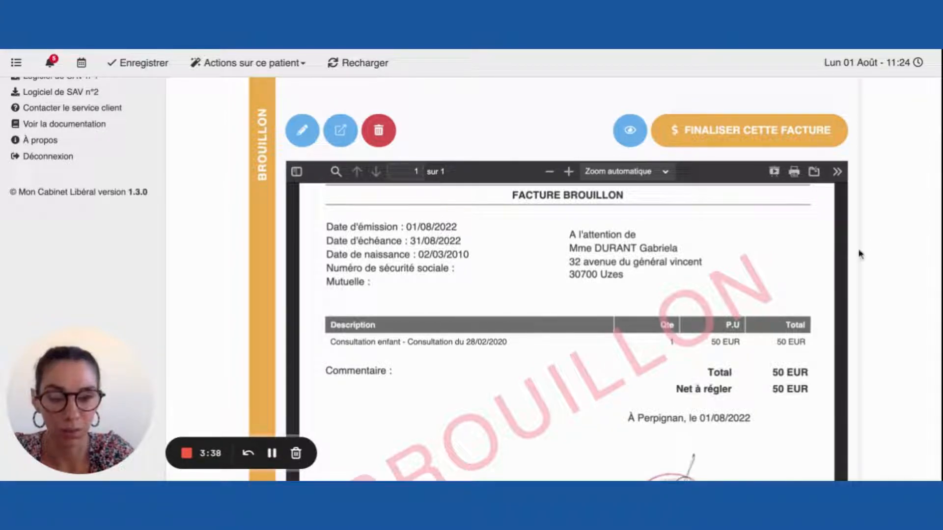
{"action": "scroll", "coordinate": [686, 323], "scroll_direction": "down", "scroll_amount": 3}
{"action": "scroll", "coordinate": [686, 323], "scroll_direction": "up", "scroll_amount": 4}
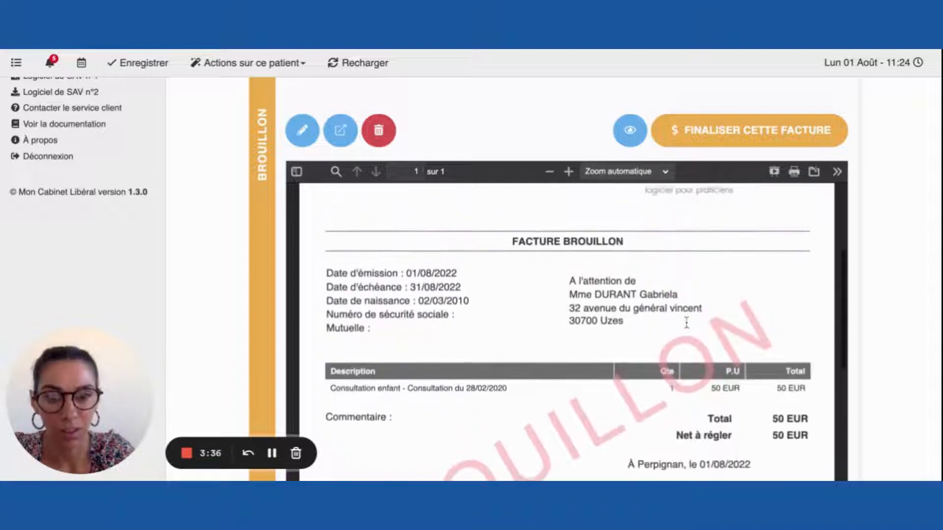
{"action": "scroll", "coordinate": [686, 322], "scroll_direction": "down", "scroll_amount": 3}
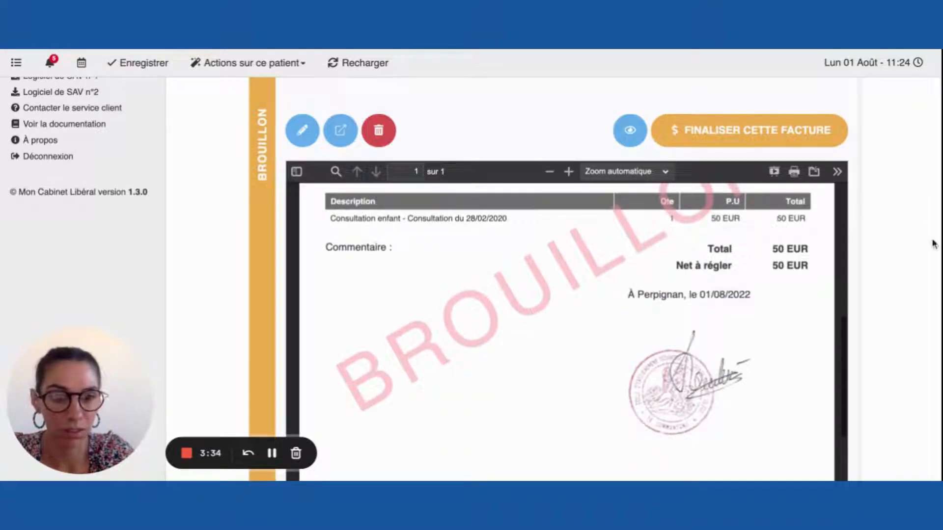
{"action": "scroll", "coordinate": [860, 247], "scroll_direction": "down", "scroll_amount": 2}
{"action": "scroll", "coordinate": [862, 248], "scroll_direction": "up", "scroll_amount": 3}
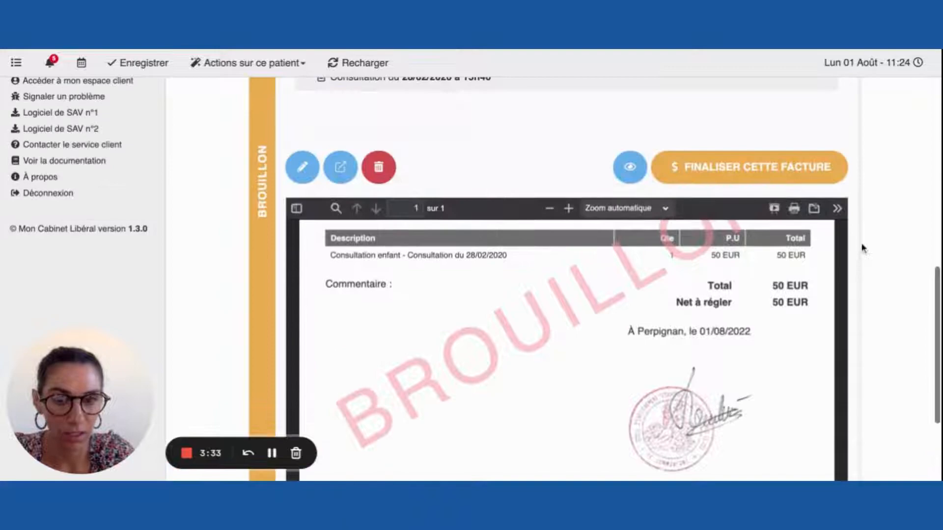
Finalise the draft invoice with Espèces as the payment method, keeping the proposed payment date and amount
{"action": "scroll", "coordinate": [810, 226], "scroll_direction": "up", "scroll_amount": 1}
{"action": "left_click", "coordinate": [771, 204]}
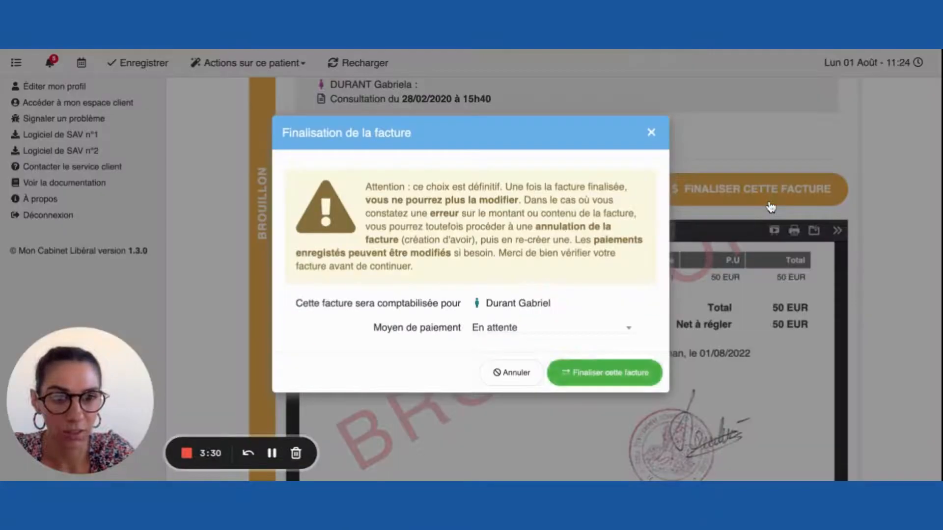
{"action": "left_click", "coordinate": [602, 337]}
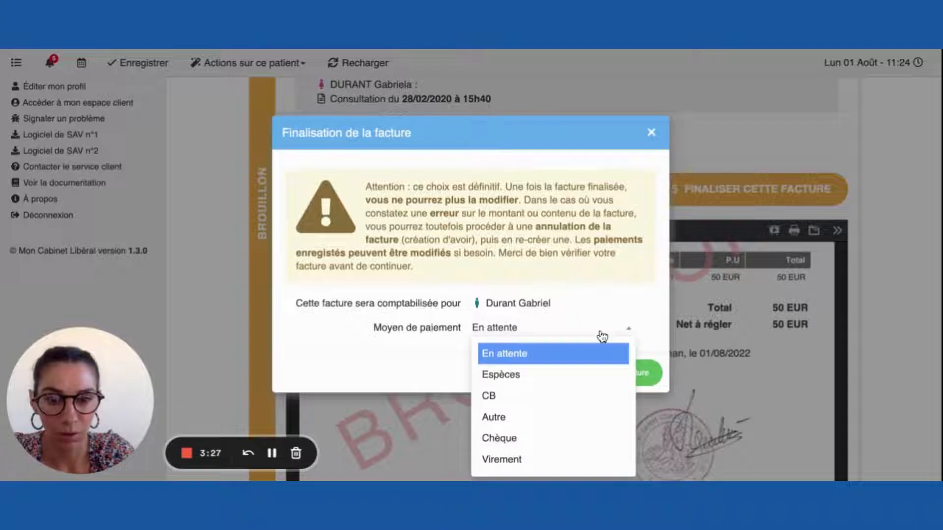
{"action": "left_click", "coordinate": [568, 382]}
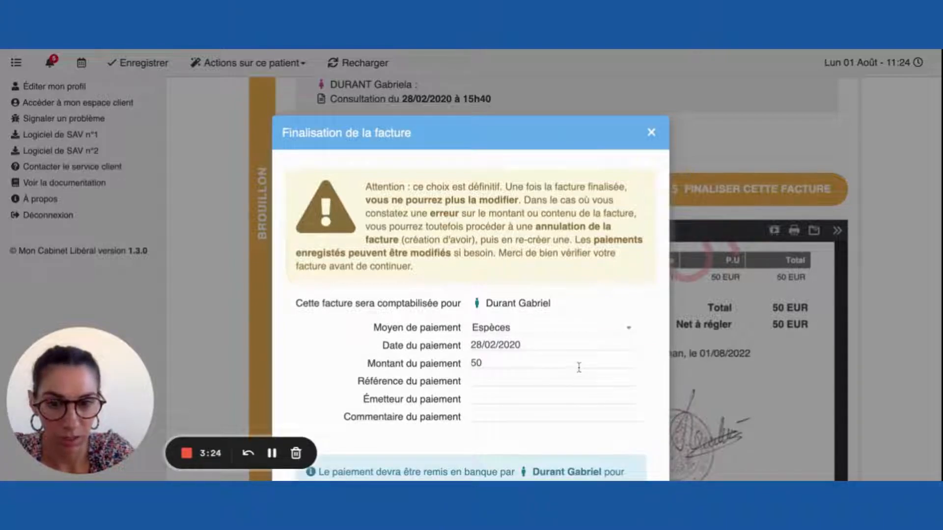
{"action": "scroll", "coordinate": [579, 369], "scroll_direction": "down", "scroll_amount": 3}
{"action": "scroll", "coordinate": [579, 367], "scroll_direction": "down", "scroll_amount": 2}
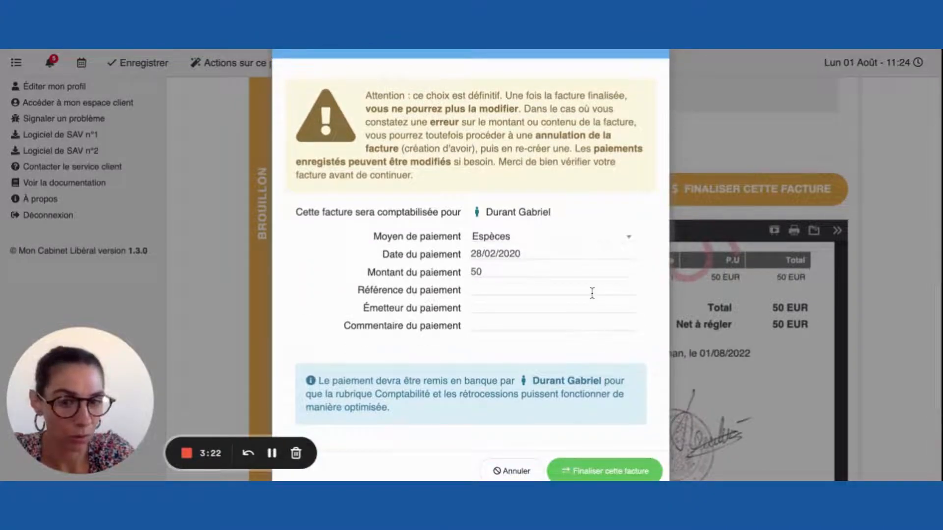
{"action": "left_click", "coordinate": [582, 460]}
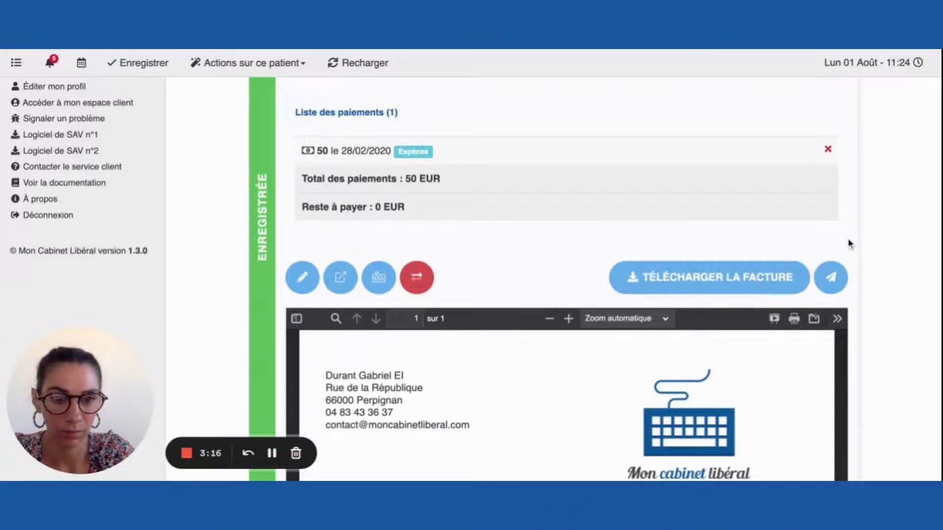
Examine the finalised invoice's number, service and payment lines, balance, signature and legal footer
{"action": "scroll", "coordinate": [849, 241], "scroll_direction": "down", "scroll_amount": 3}
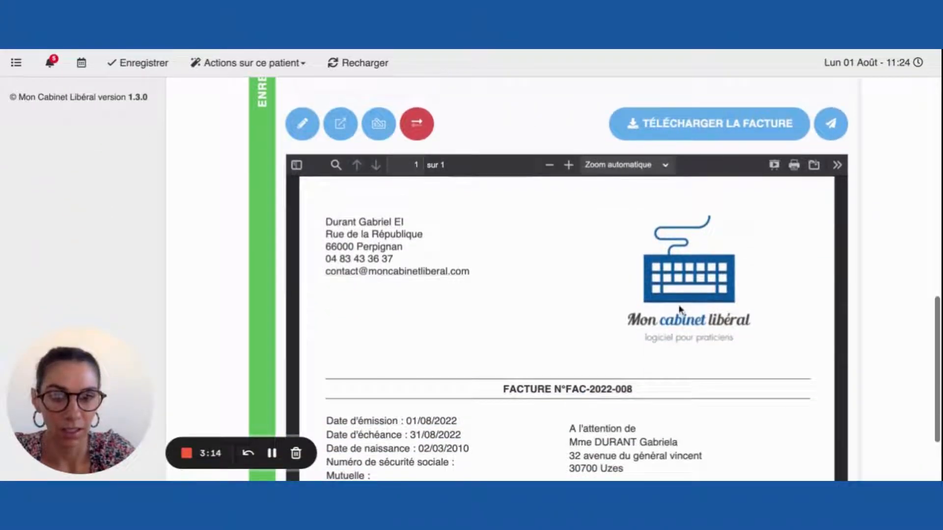
{"action": "scroll", "coordinate": [680, 309], "scroll_direction": "down", "scroll_amount": 6}
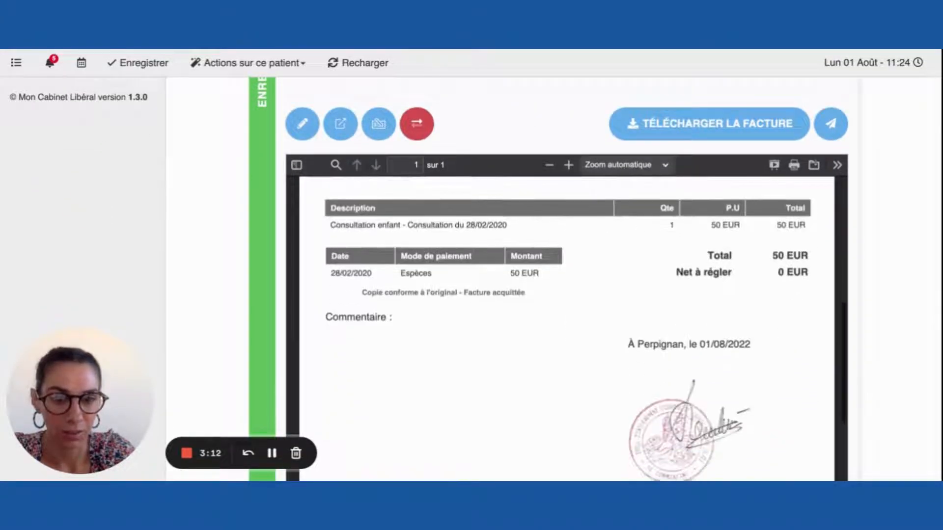
{"action": "scroll", "coordinate": [821, 204], "scroll_direction": "down", "scroll_amount": 3}
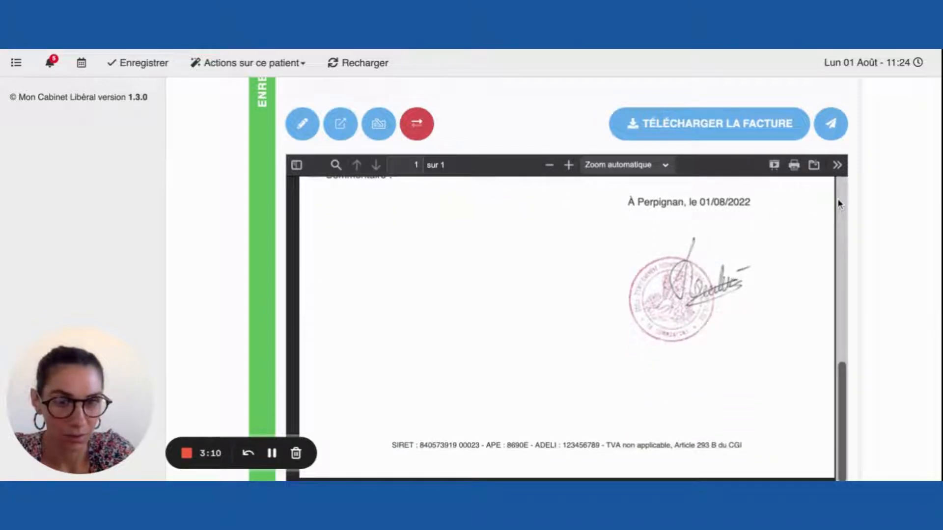
{"action": "scroll", "coordinate": [882, 210], "scroll_direction": "down", "scroll_amount": 2}
{"action": "scroll", "coordinate": [676, 265], "scroll_direction": "up", "scroll_amount": 4}
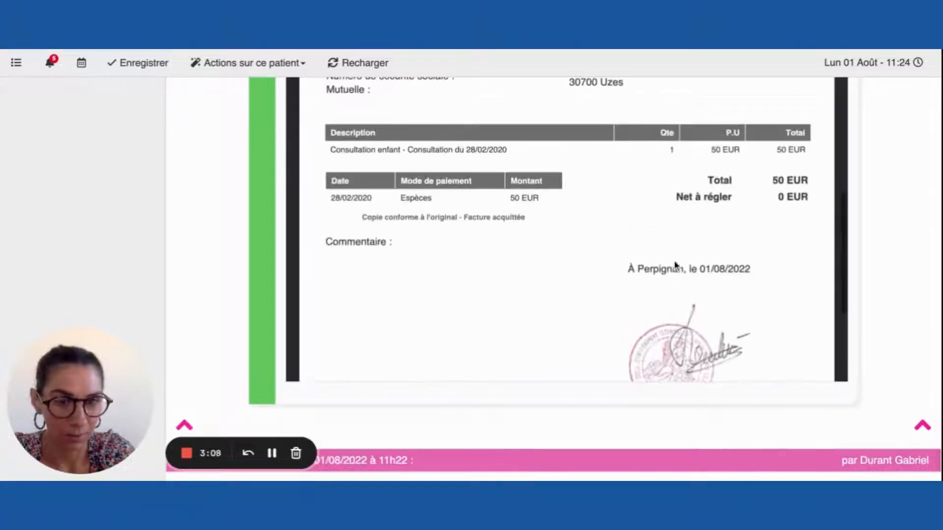
{"action": "scroll", "coordinate": [872, 206], "scroll_direction": "up", "scroll_amount": 4}
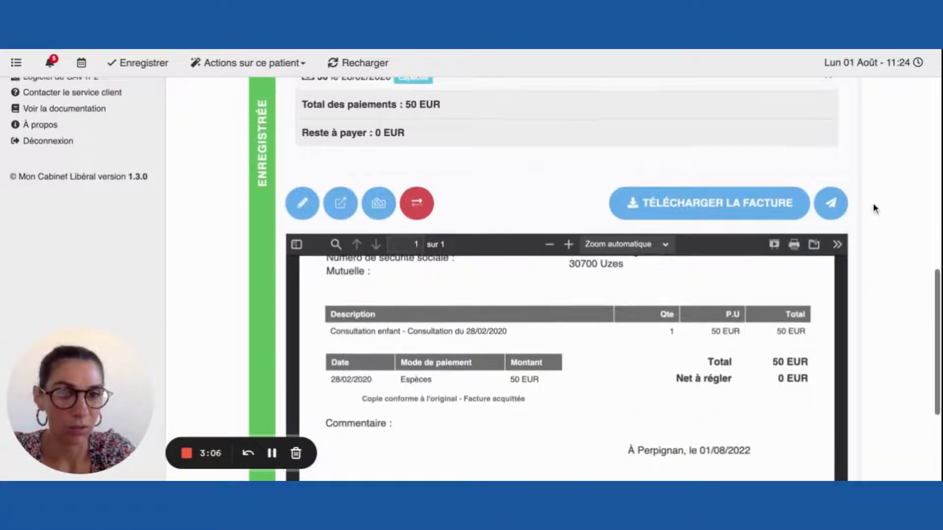
{"action": "scroll", "coordinate": [873, 209], "scroll_direction": "down", "scroll_amount": 1}
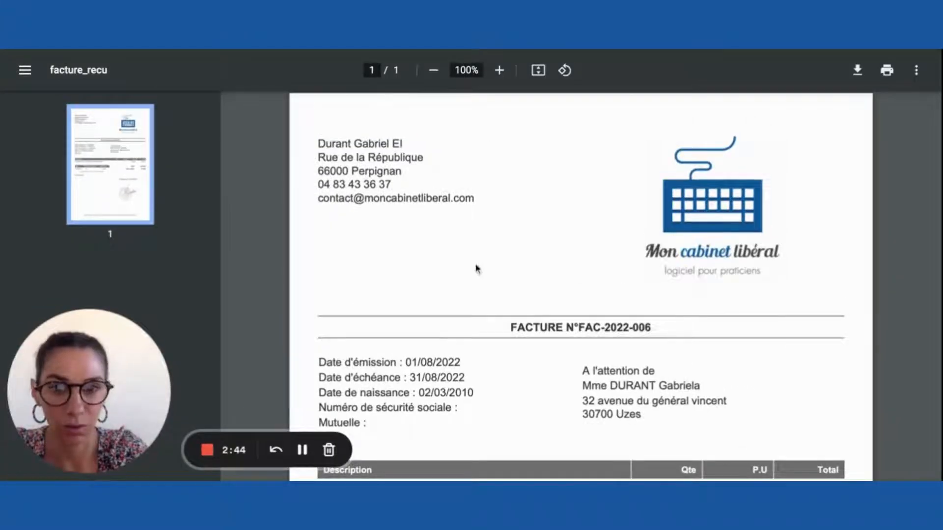
Examine the facture_recu PDF from the practice header through the recipient details, service line, payment line and totals
{"action": "scroll", "coordinate": [525, 304], "scroll_direction": "down", "scroll_amount": 4}
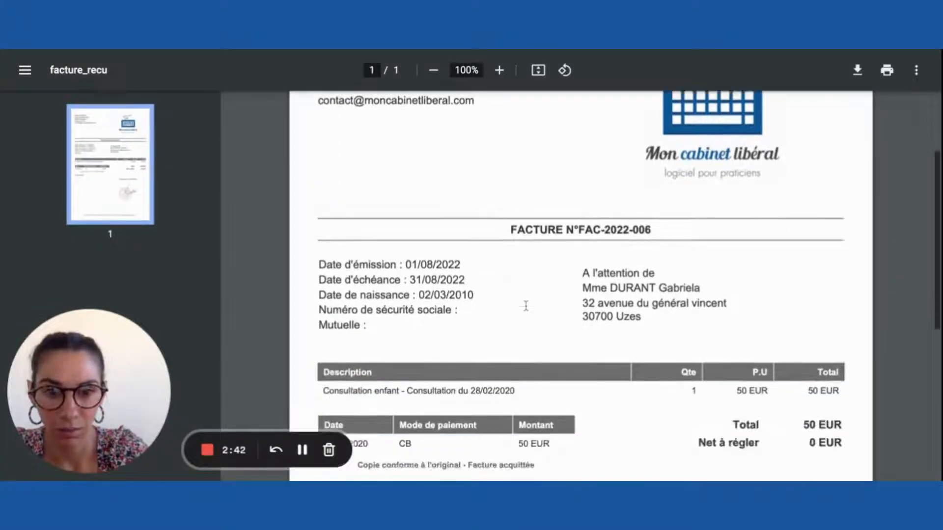
{"action": "scroll", "coordinate": [526, 305], "scroll_direction": "down", "scroll_amount": 4}
{"action": "scroll", "coordinate": [526, 305], "scroll_direction": "up", "scroll_amount": 6}
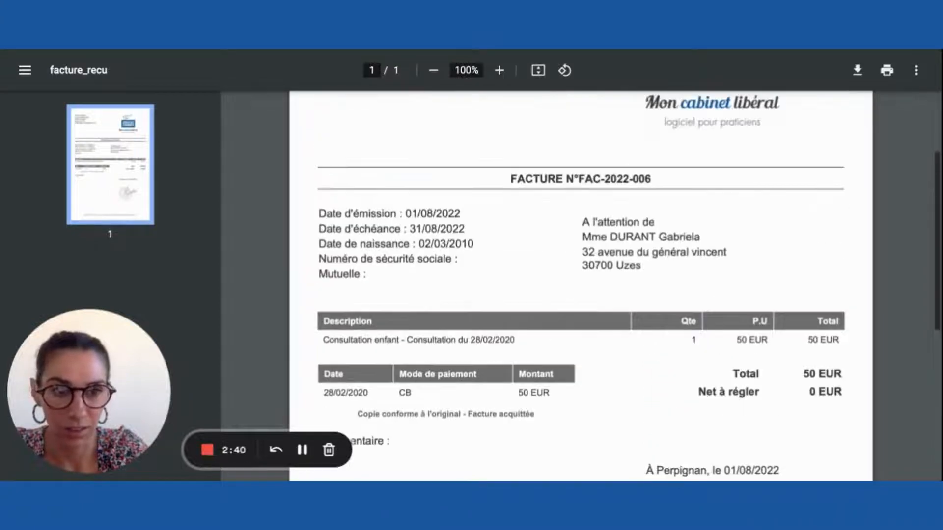
{"action": "scroll", "coordinate": [581, 285], "scroll_direction": "up", "scroll_amount": 2}
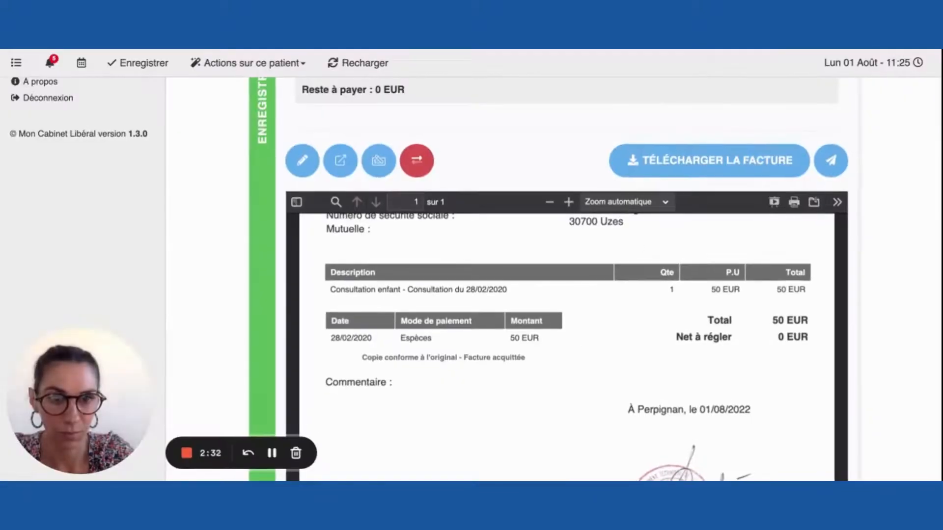
{"action": "scroll", "coordinate": [865, 164], "scroll_direction": "down", "scroll_amount": 1}
{"action": "scroll", "coordinate": [866, 164], "scroll_direction": "down", "scroll_amount": 2}
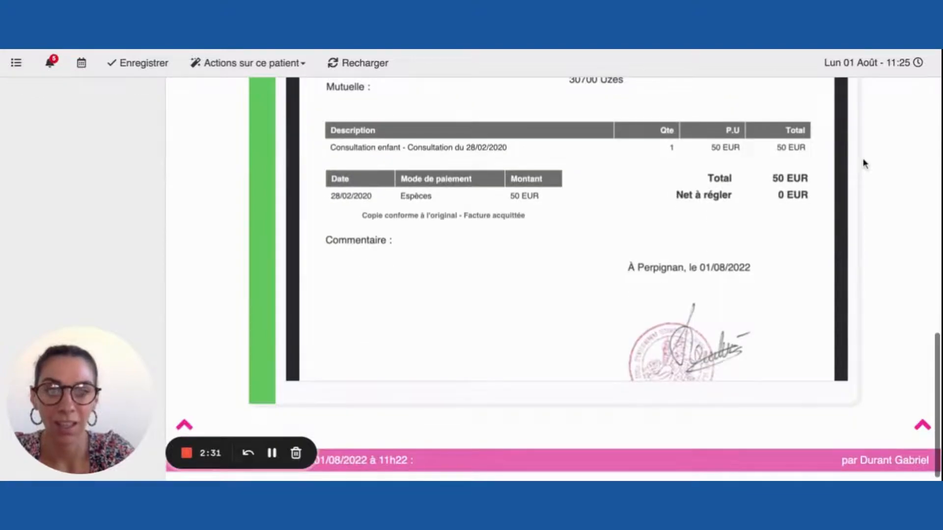
{"action": "scroll", "coordinate": [560, 265], "scroll_direction": "up", "scroll_amount": 2}
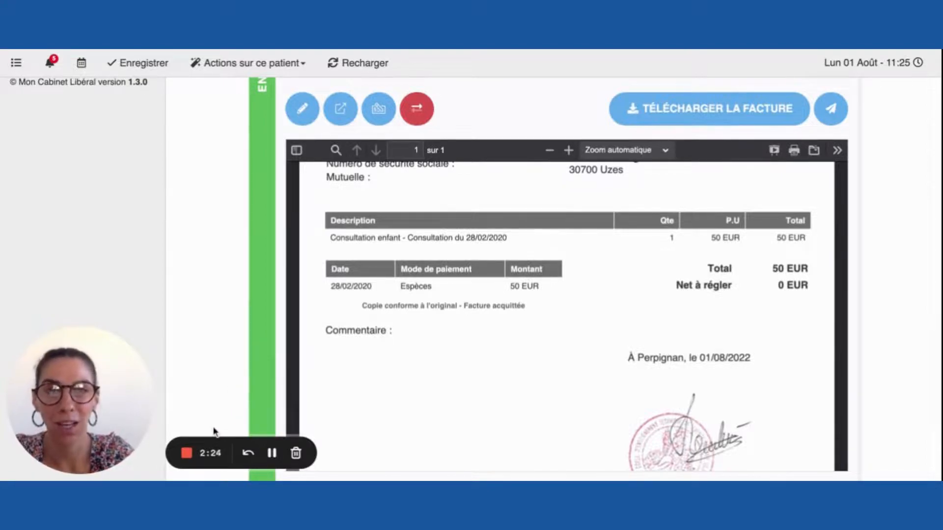
{"action": "left_click", "coordinate": [187, 454]}
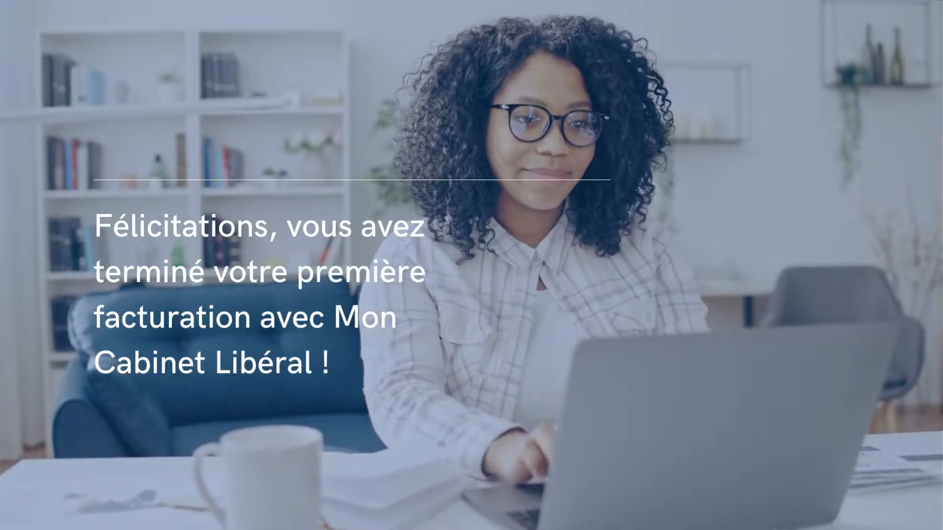